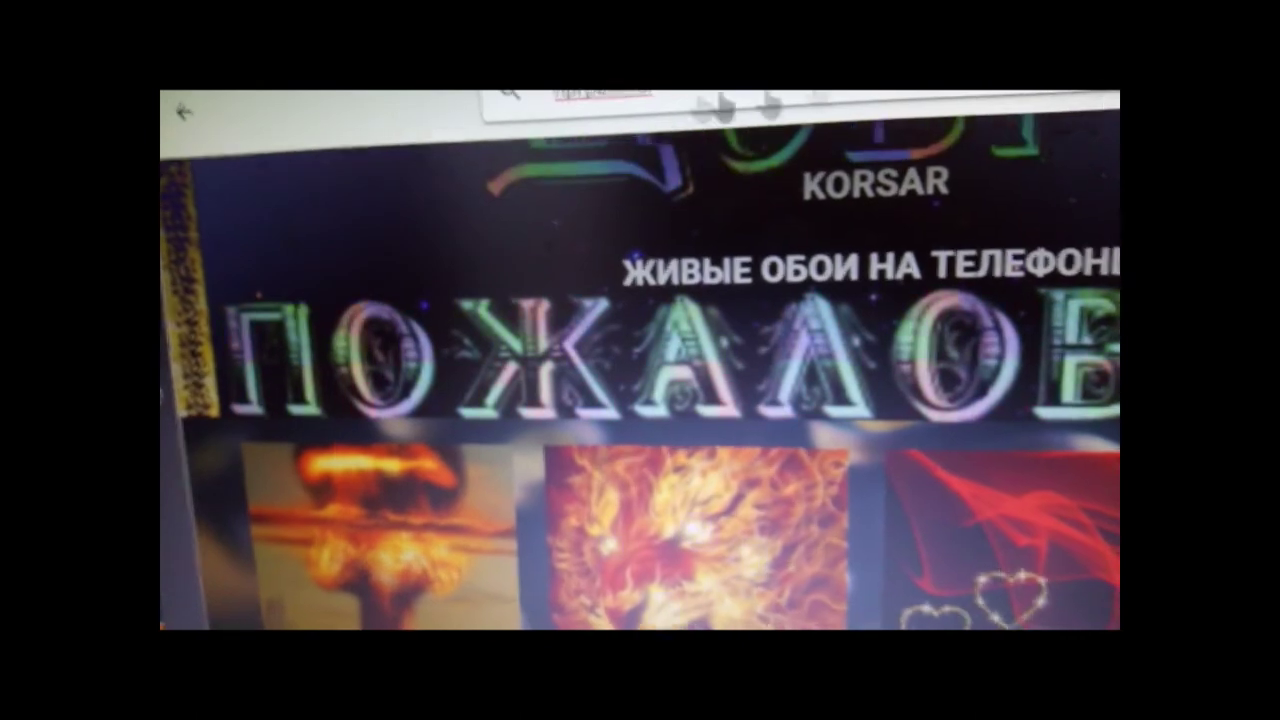
Search the SPUTNIK site for "программы" and look through the programs on its "прочие программы" page
right_click(625, 98)
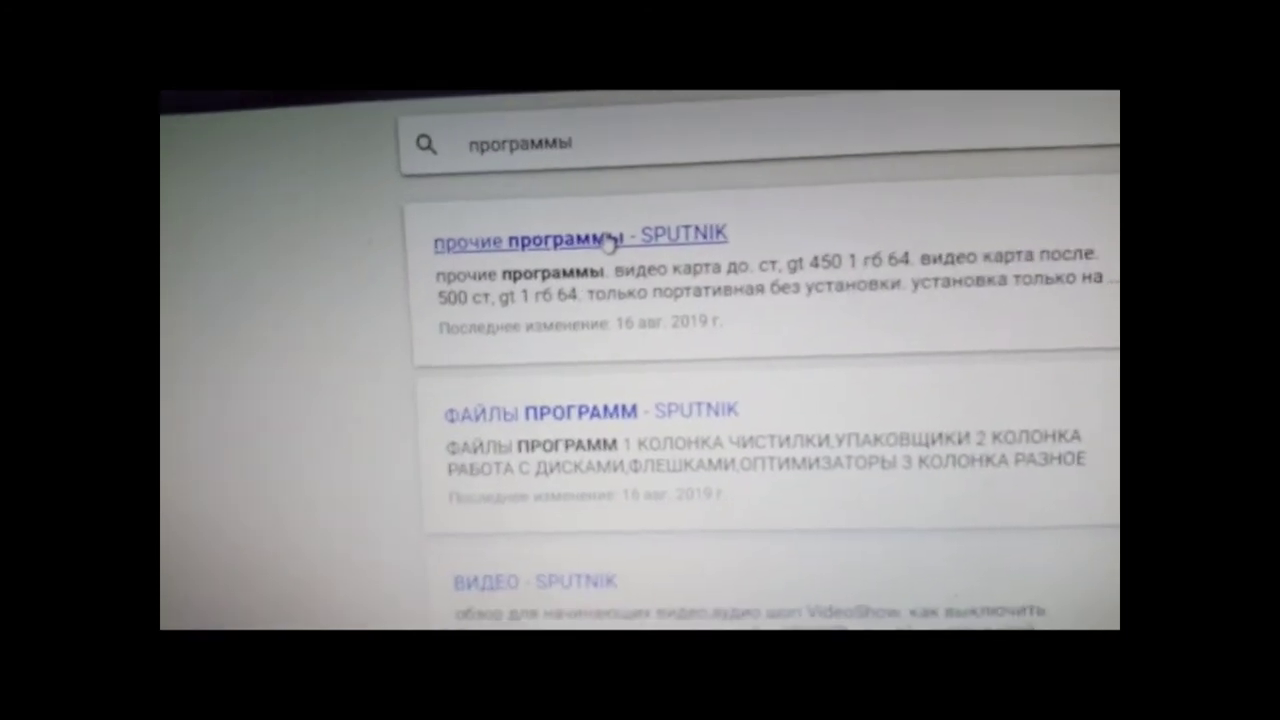
left_click(610, 242)
scroll(585, 248, "down", 15)
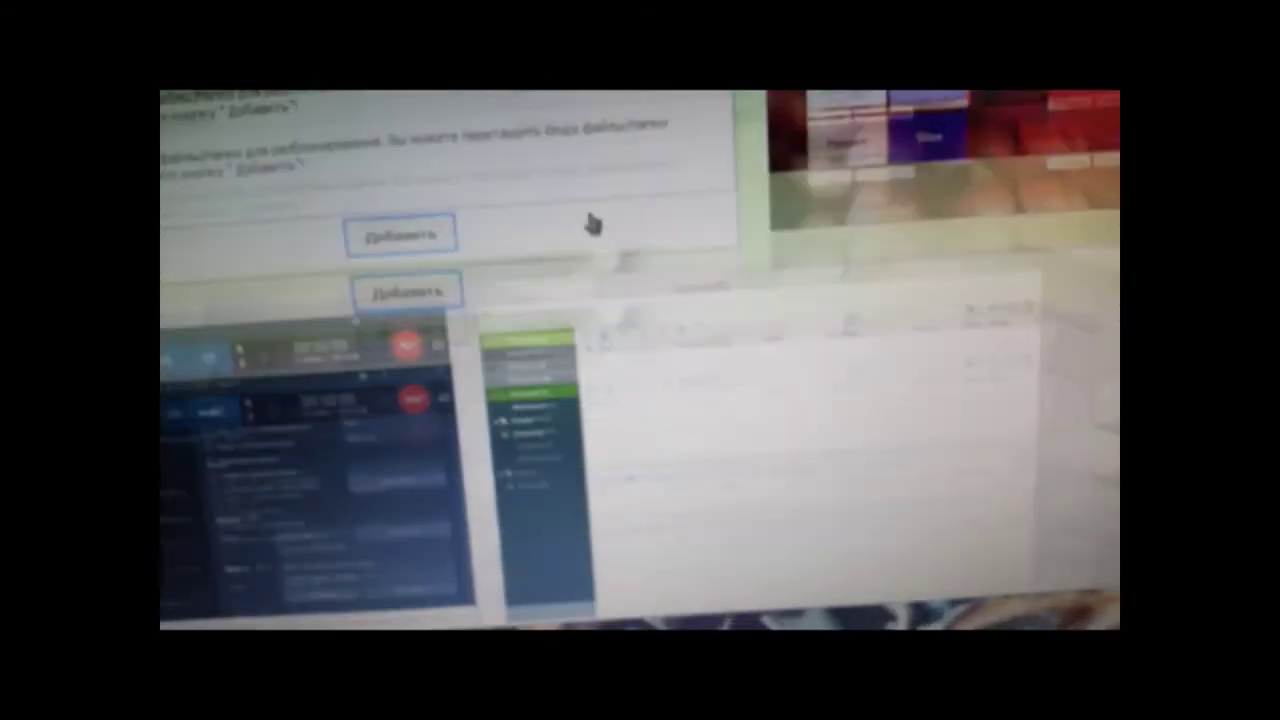
scroll(590, 212, "down", 10)
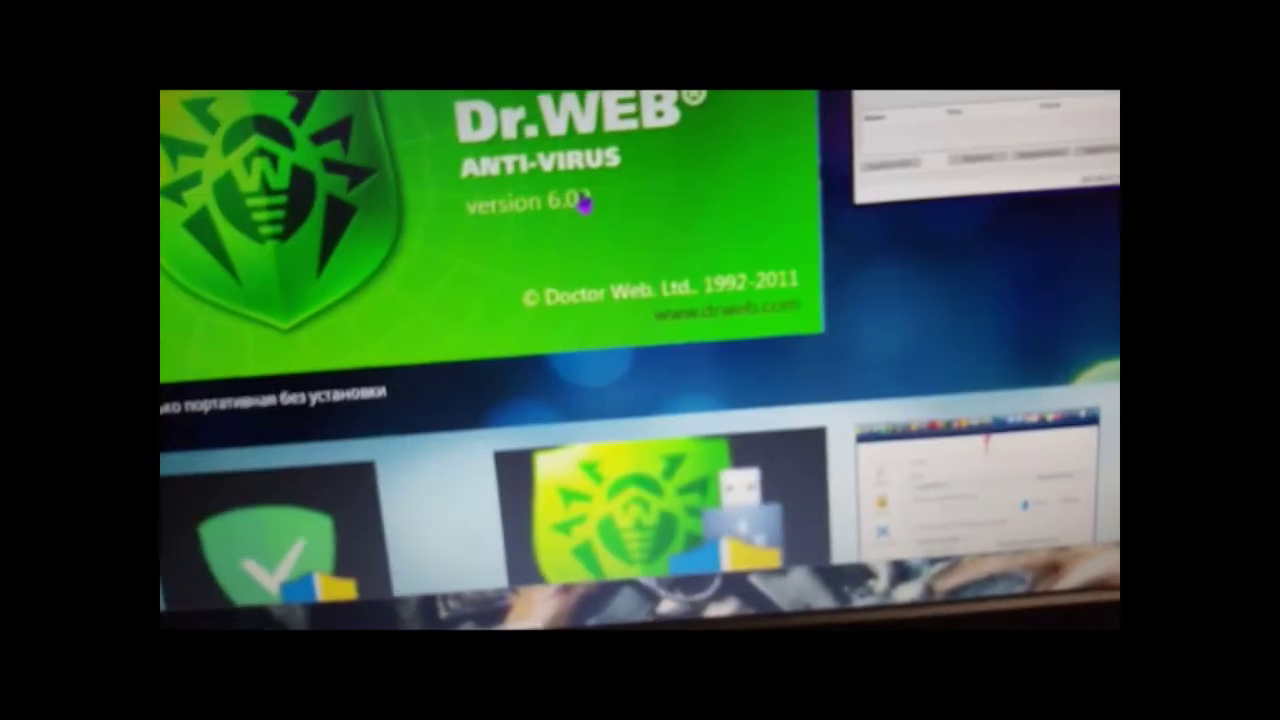
scroll(566, 158, "down", 10)
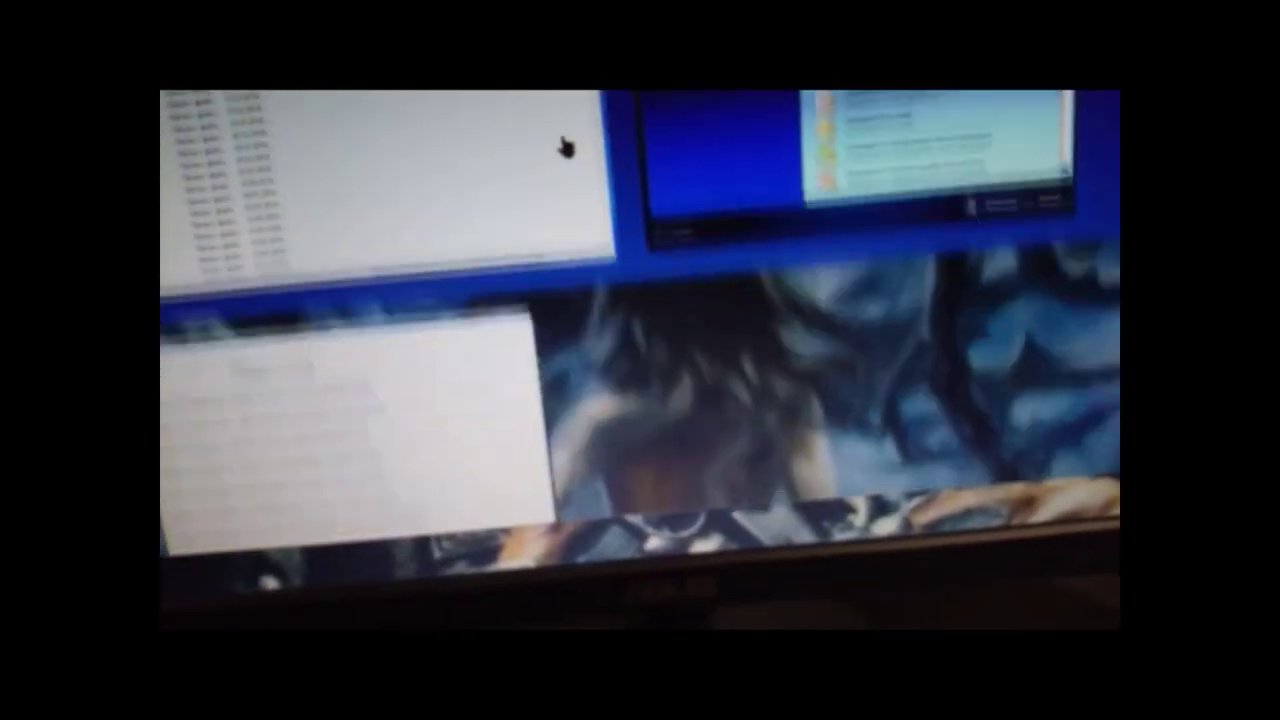
scroll(567, 117, "up", 12)
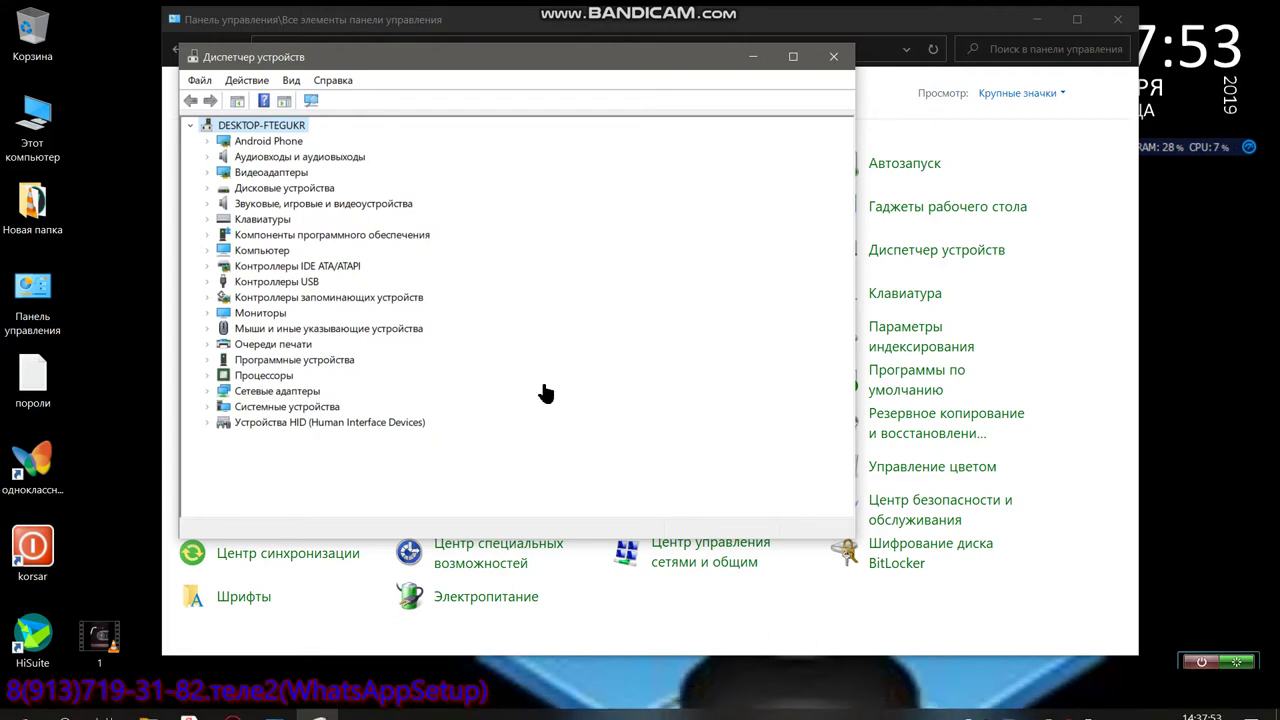
Examine the devices under Android Phone in Device Manager and close the DUA-L22 folder window
left_click(207, 141)
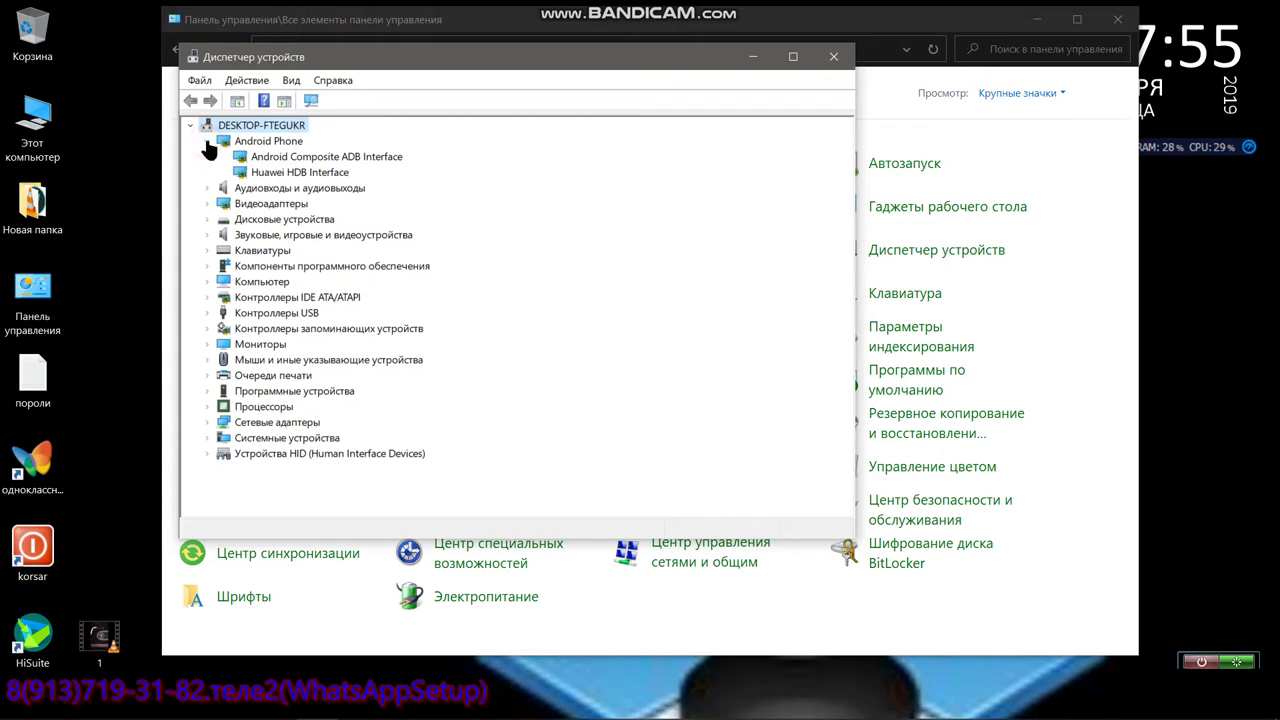
left_click(205, 141)
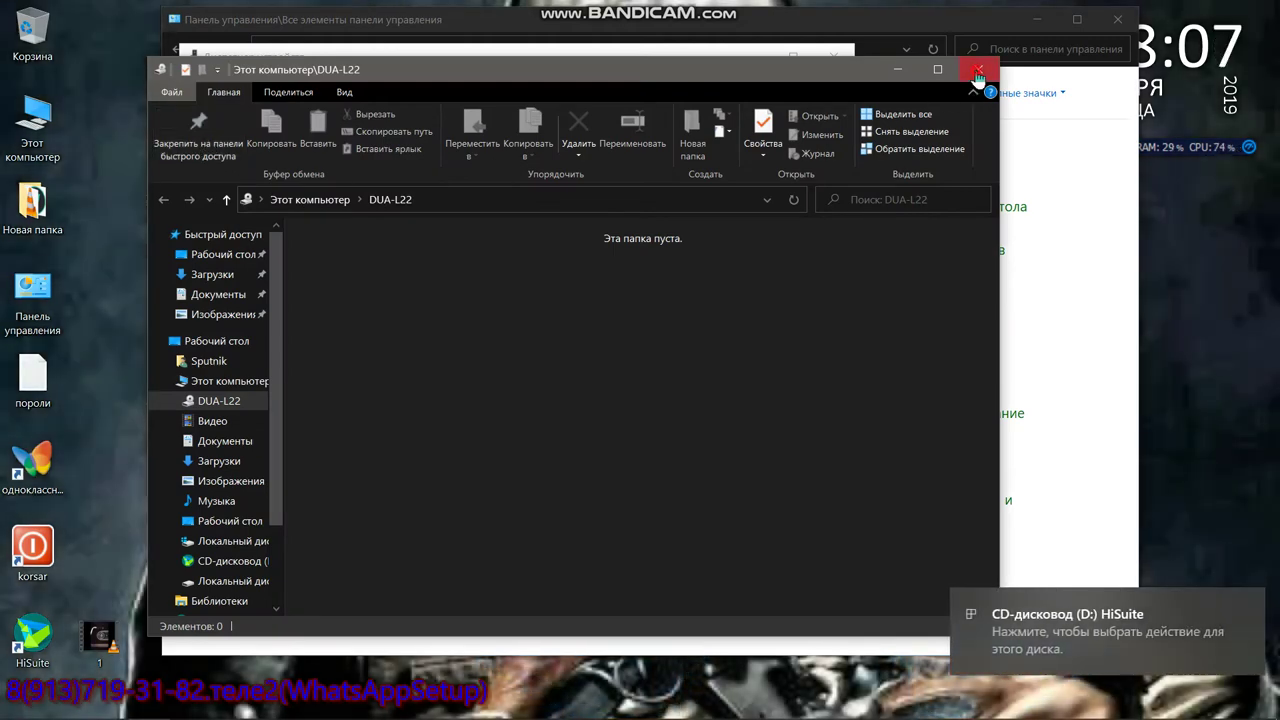
left_click(973, 72)
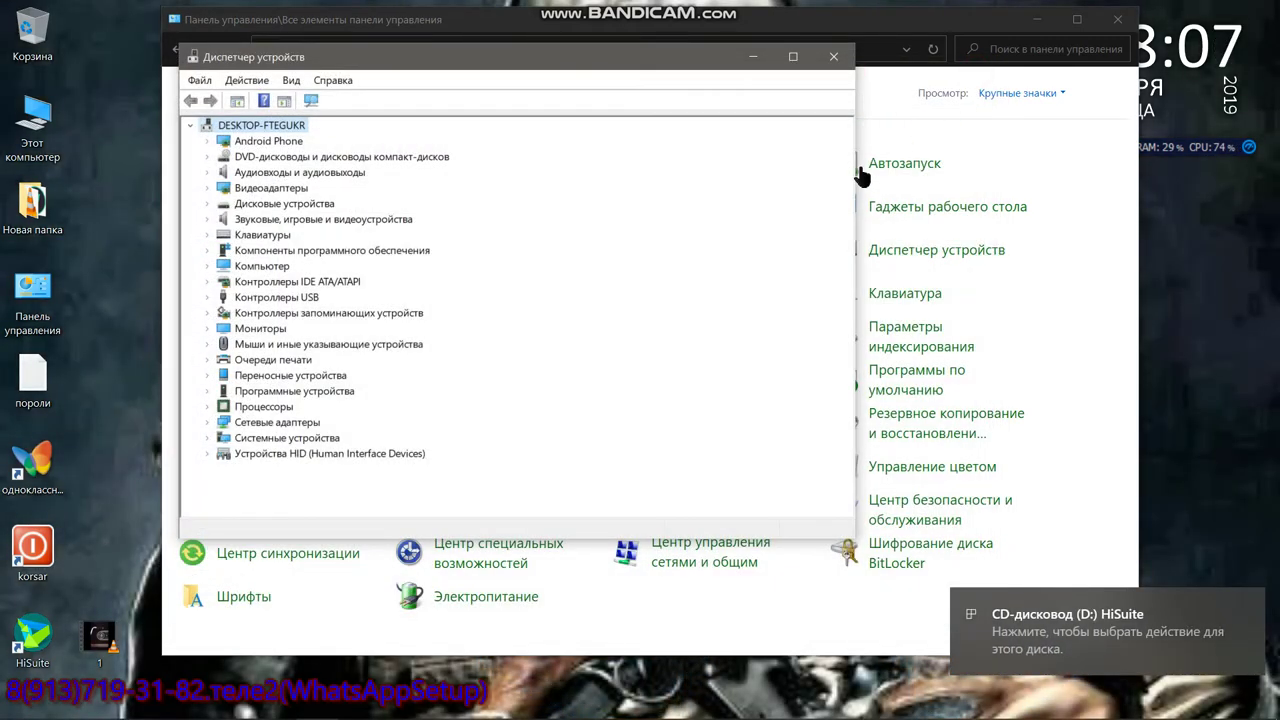
Show the driver properties of the DUA-L22 phone under the portable devices category
left_click(207, 377)
double_click(250, 394)
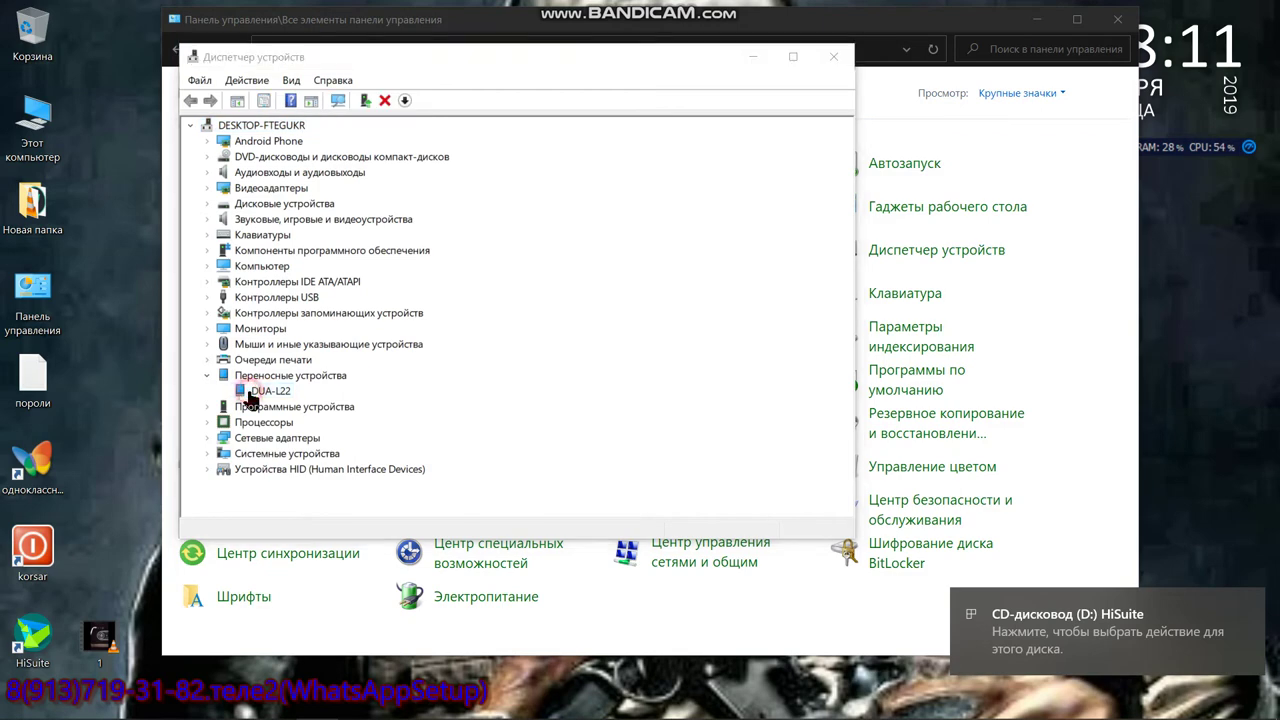
left_click(512, 146)
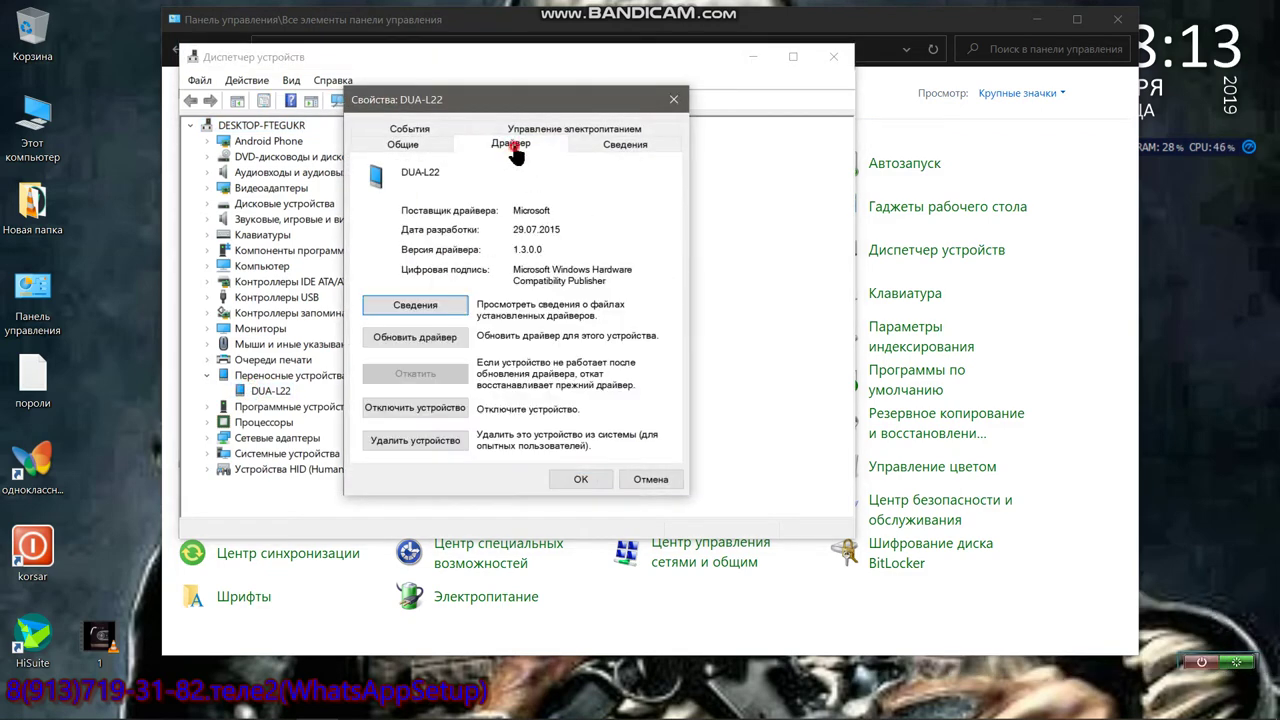
View the compatible drivers available on this computer for DUA-L22, leave the driver update without installing one and close the properties
left_click(445, 338)
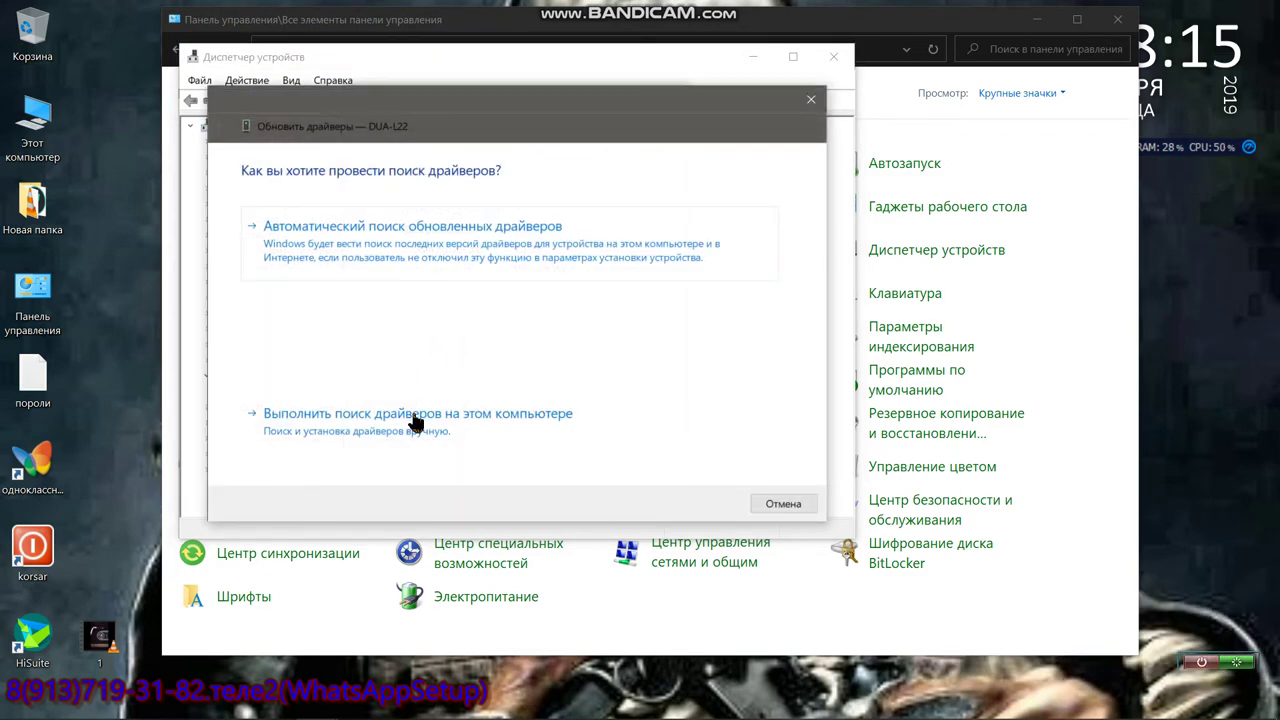
left_click(344, 412)
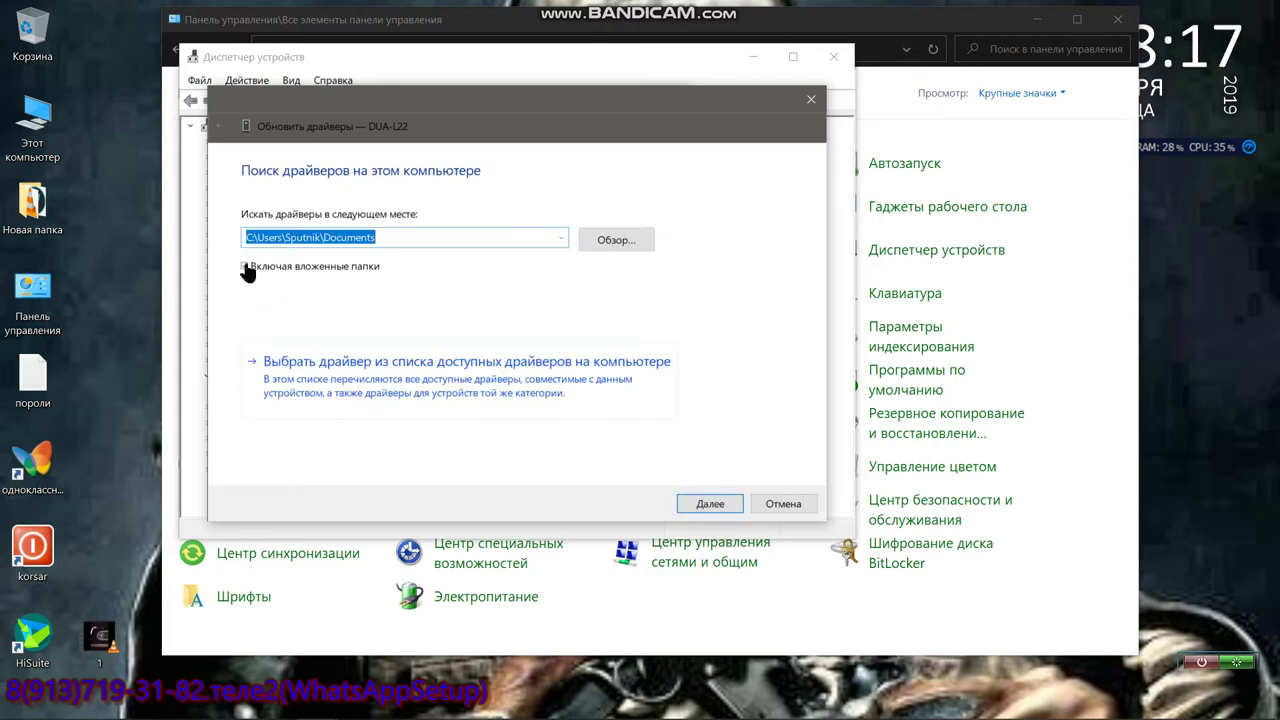
left_click(325, 375)
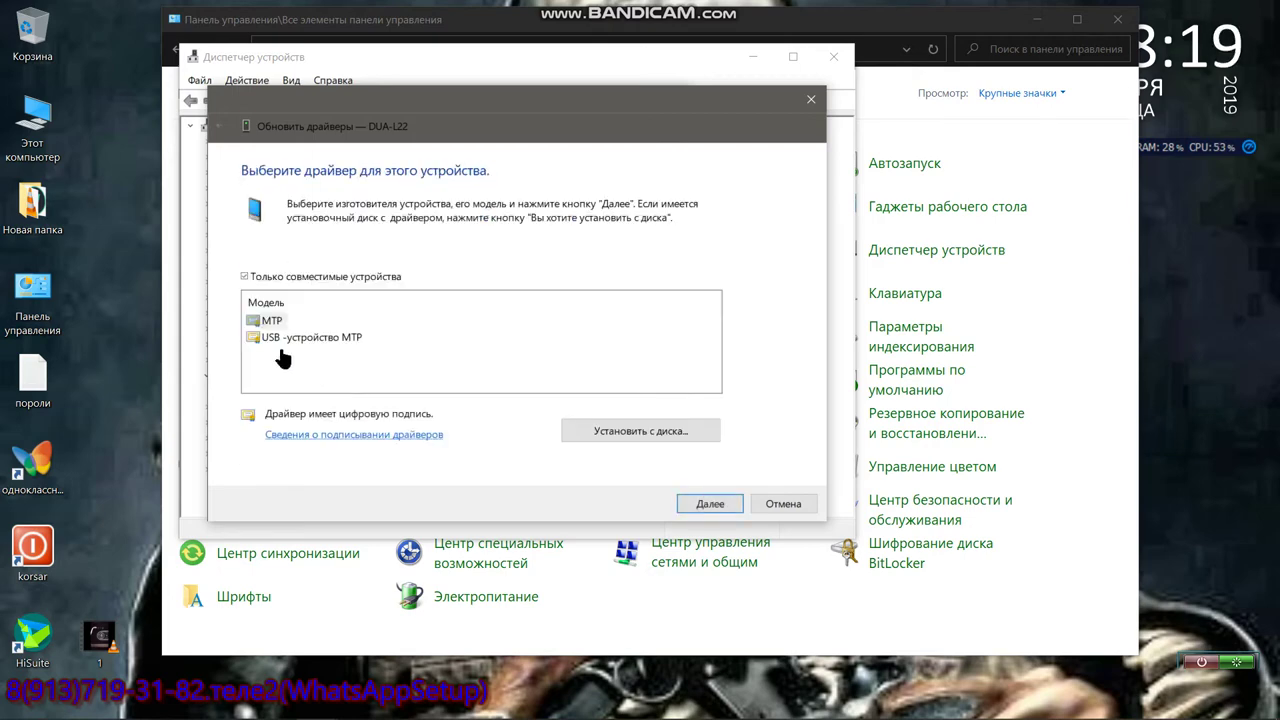
left_click(299, 319)
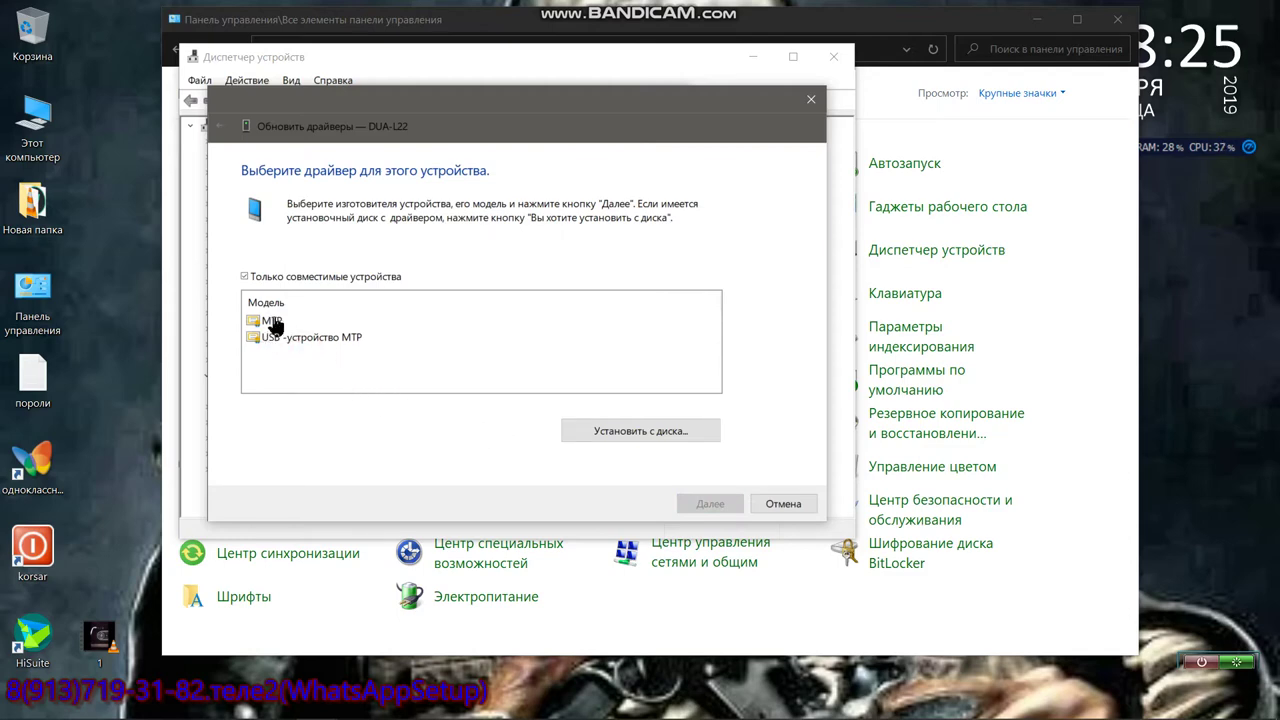
left_click(767, 508)
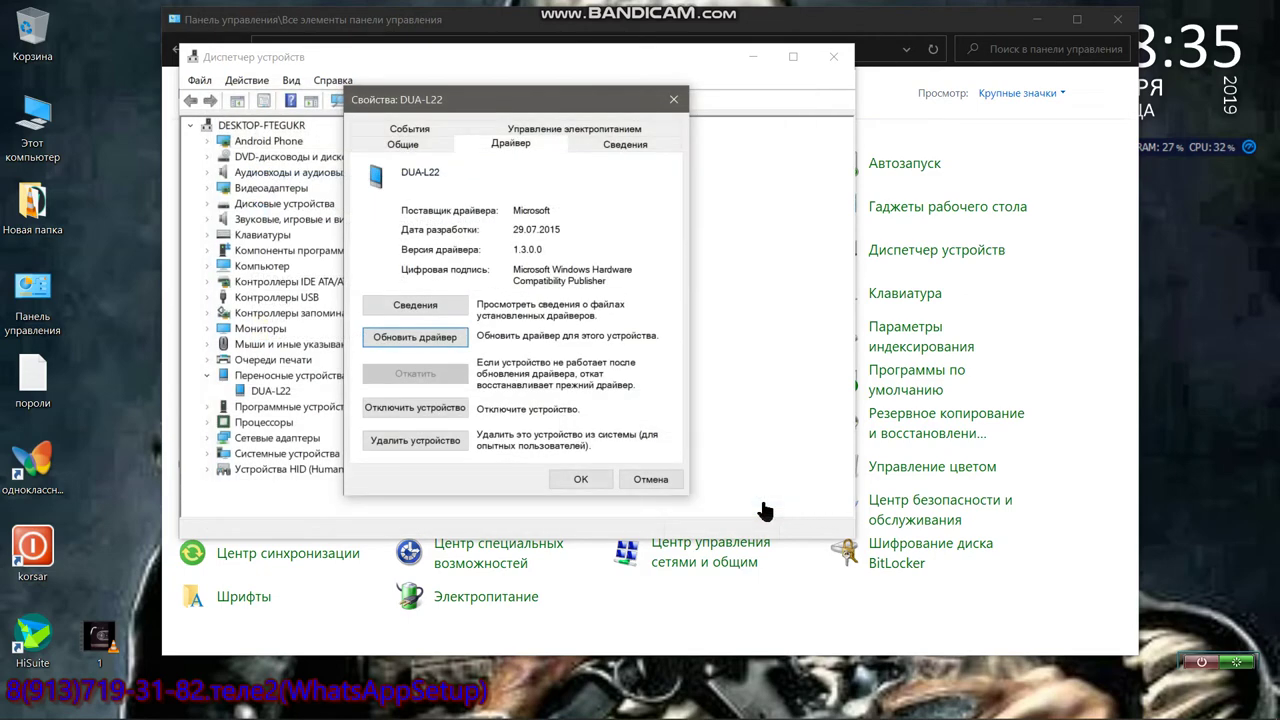
left_click(582, 481)
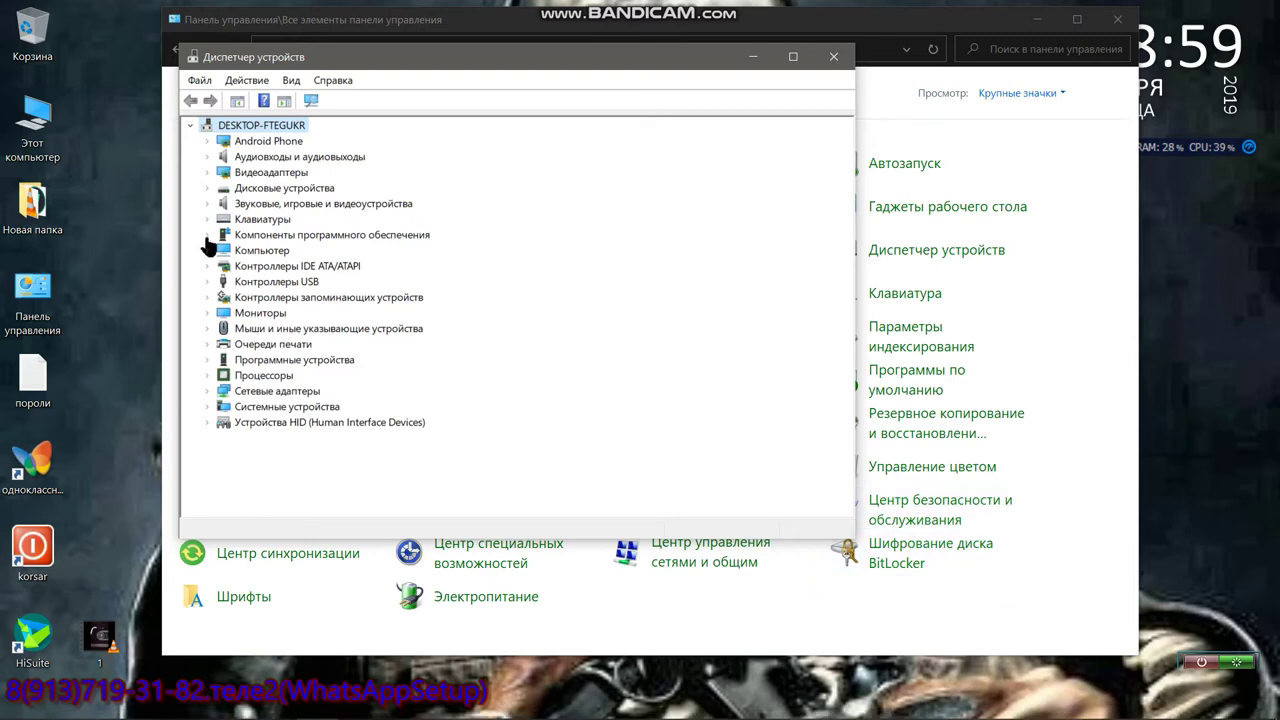
Examine the interfaces under Android Phone again, and close Device Manager and Control Panel
left_click(207, 142)
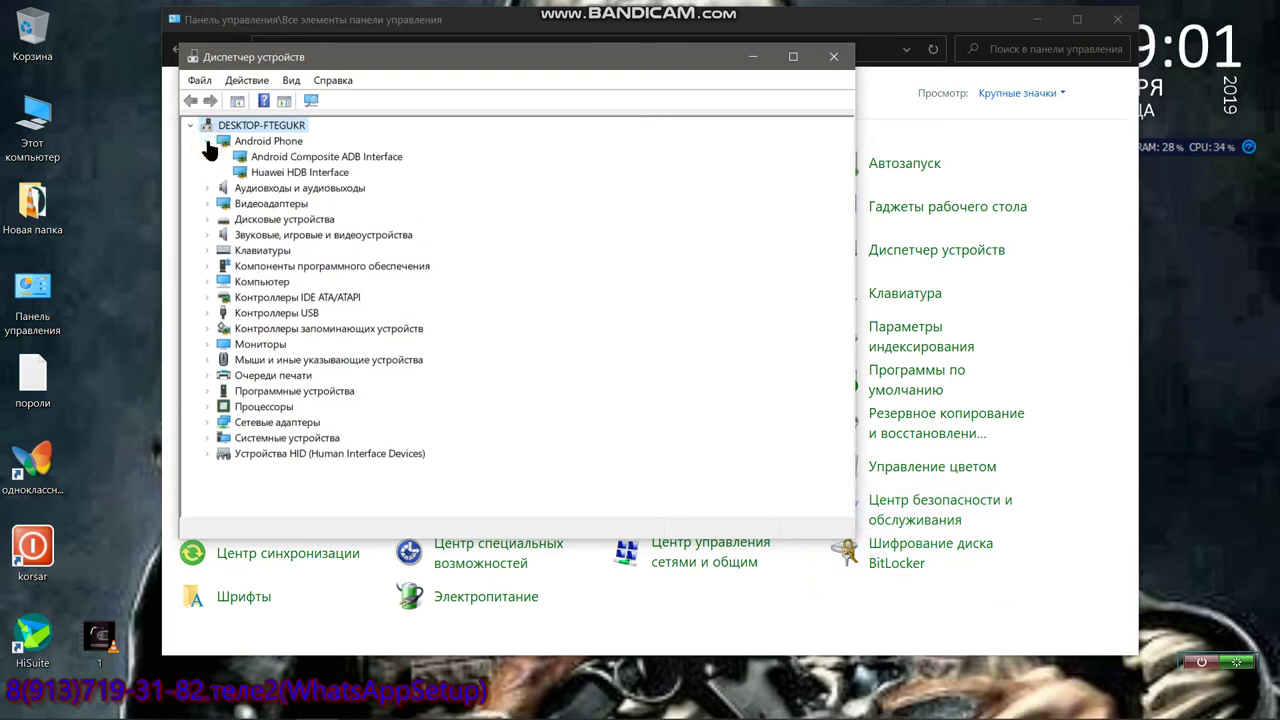
mouse_move(1113, 712)
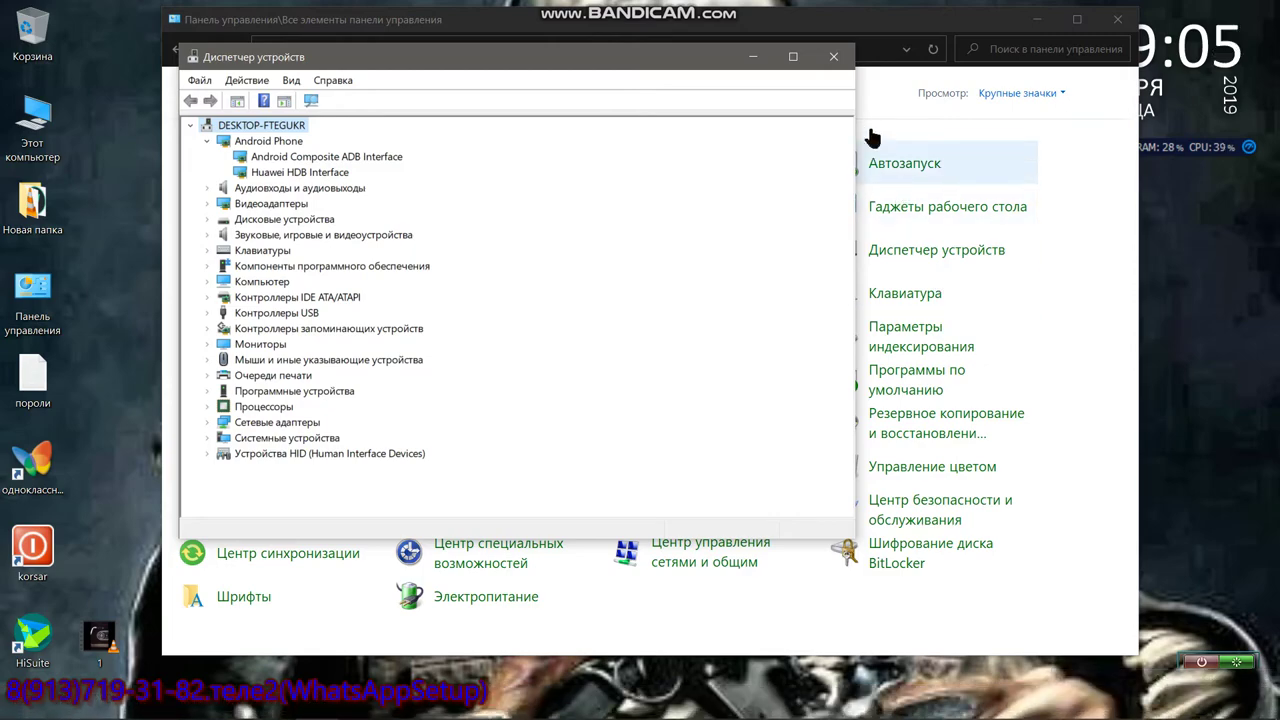
left_click(840, 63)
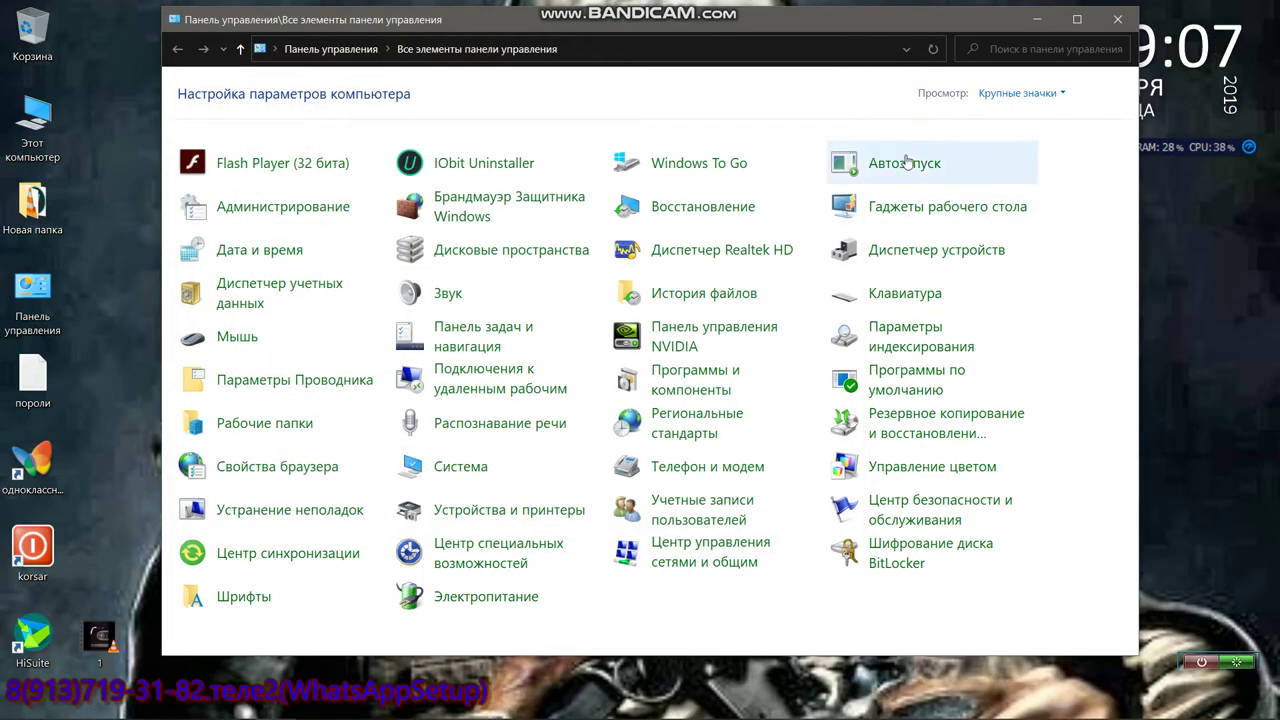
left_click(1117, 19)
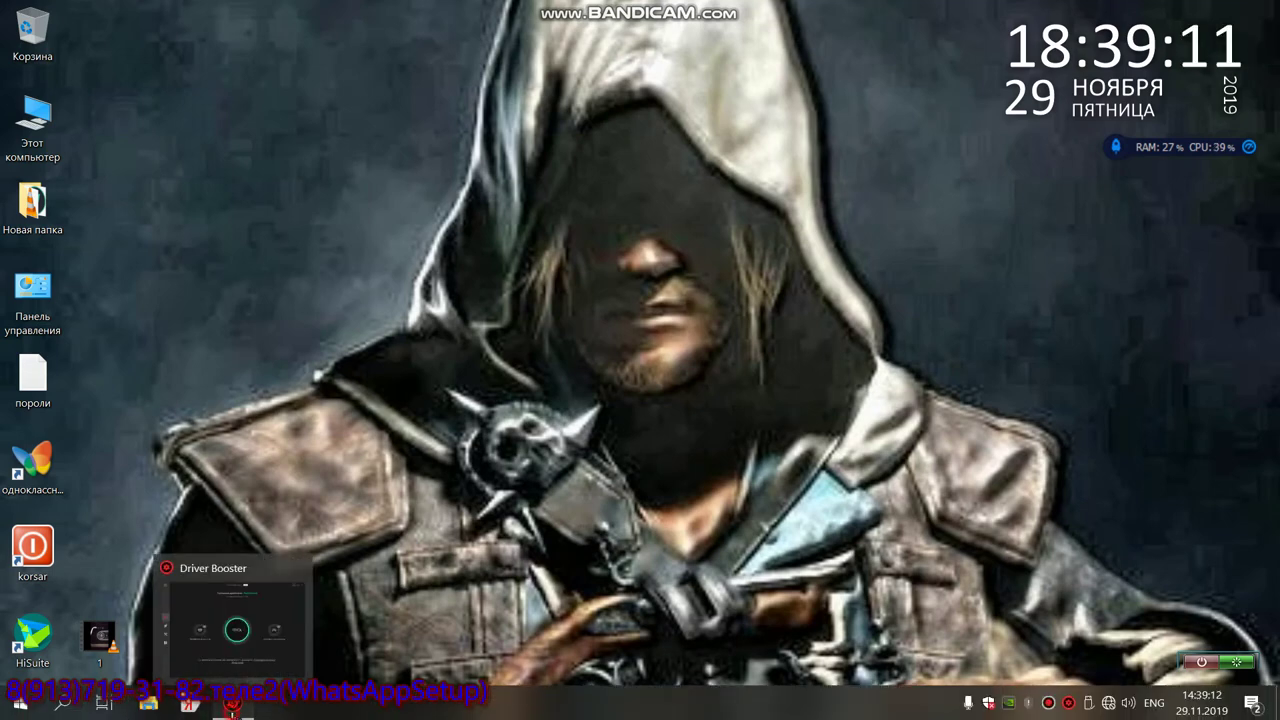
Switch to Driver Booster and scan the computer for outdated drivers and game components
left_click(231, 704)
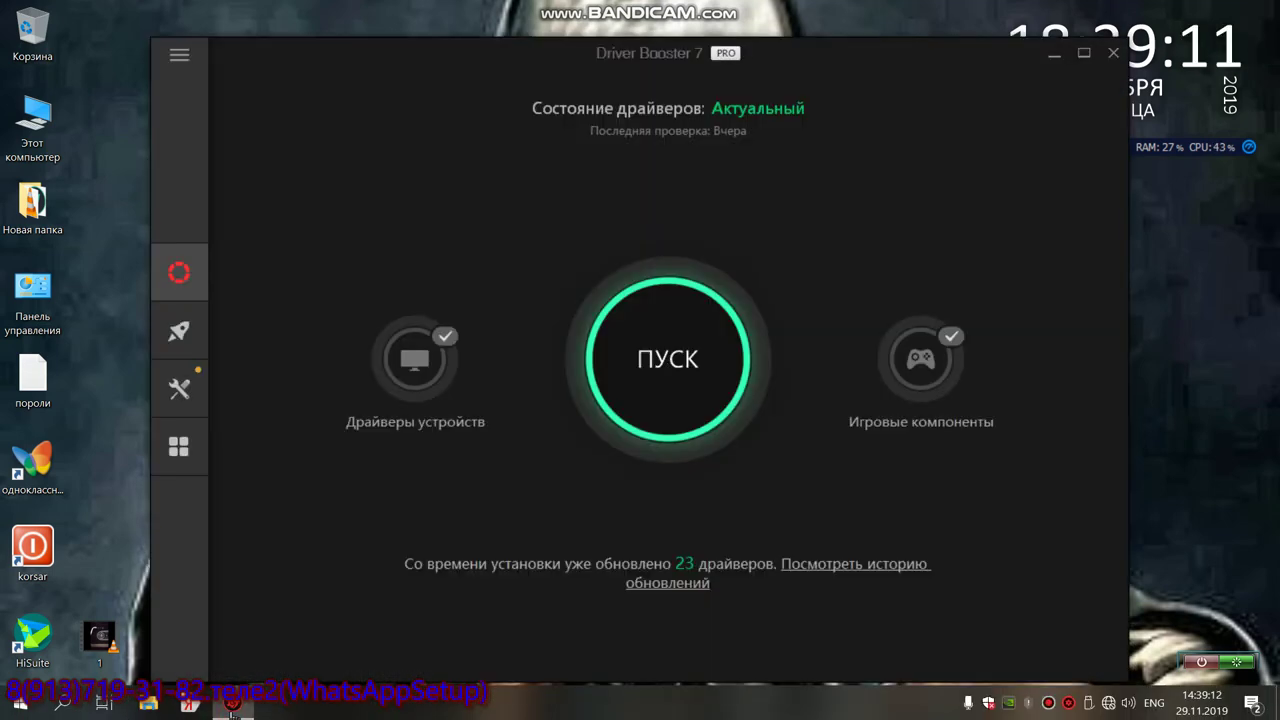
left_click(663, 397)
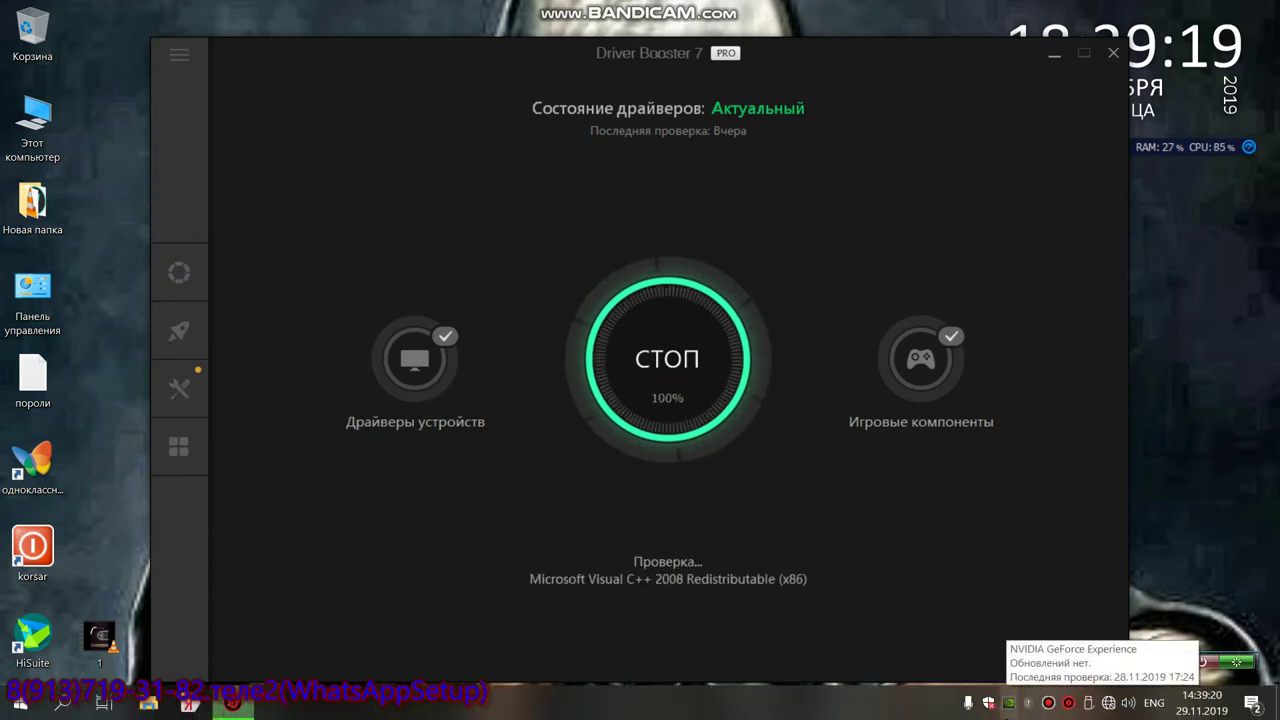
Try to detect network faults with the network failure repair tool, closing the DUA-L22 folder window and the HiSuite disc notification
left_click(634, 426)
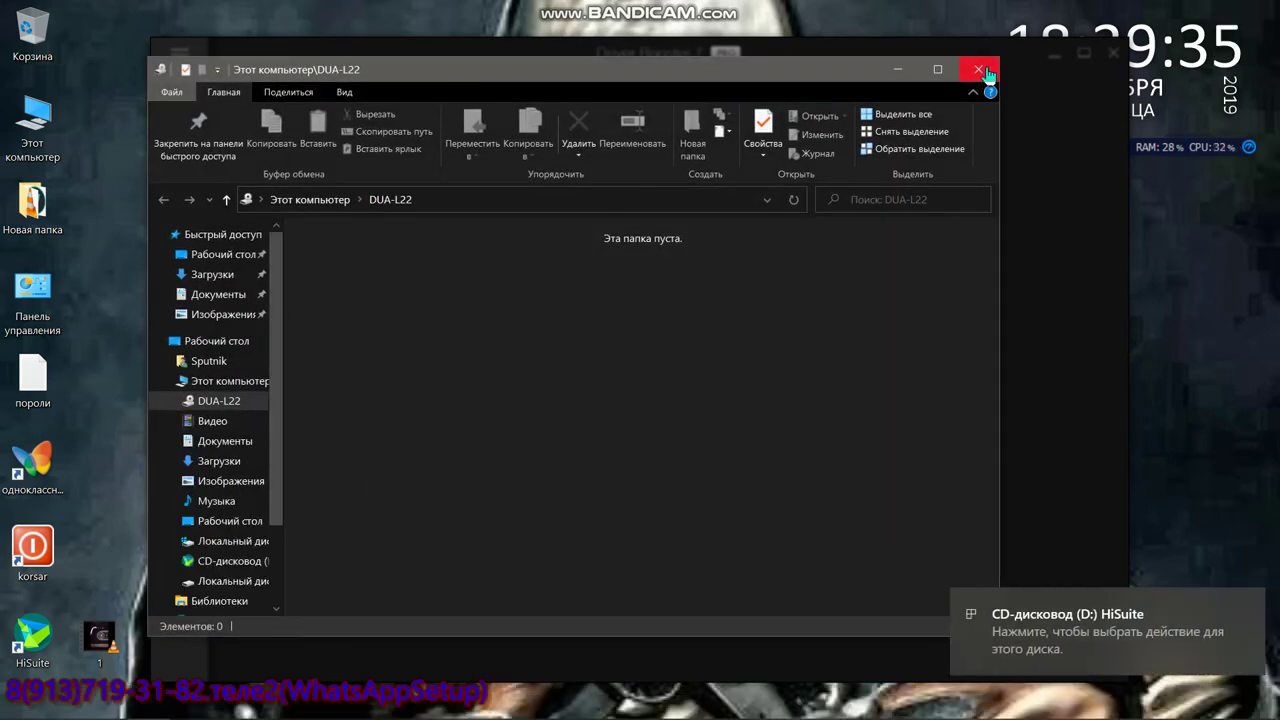
left_click(978, 69)
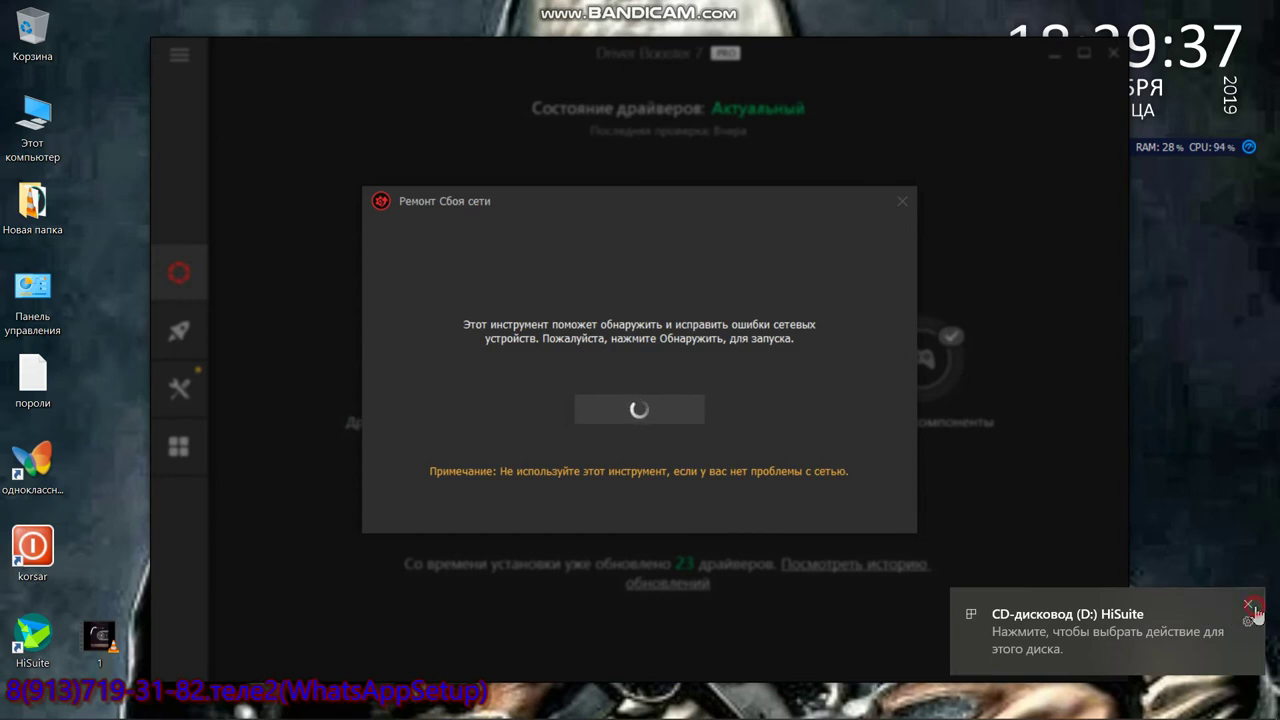
left_click(1247, 604)
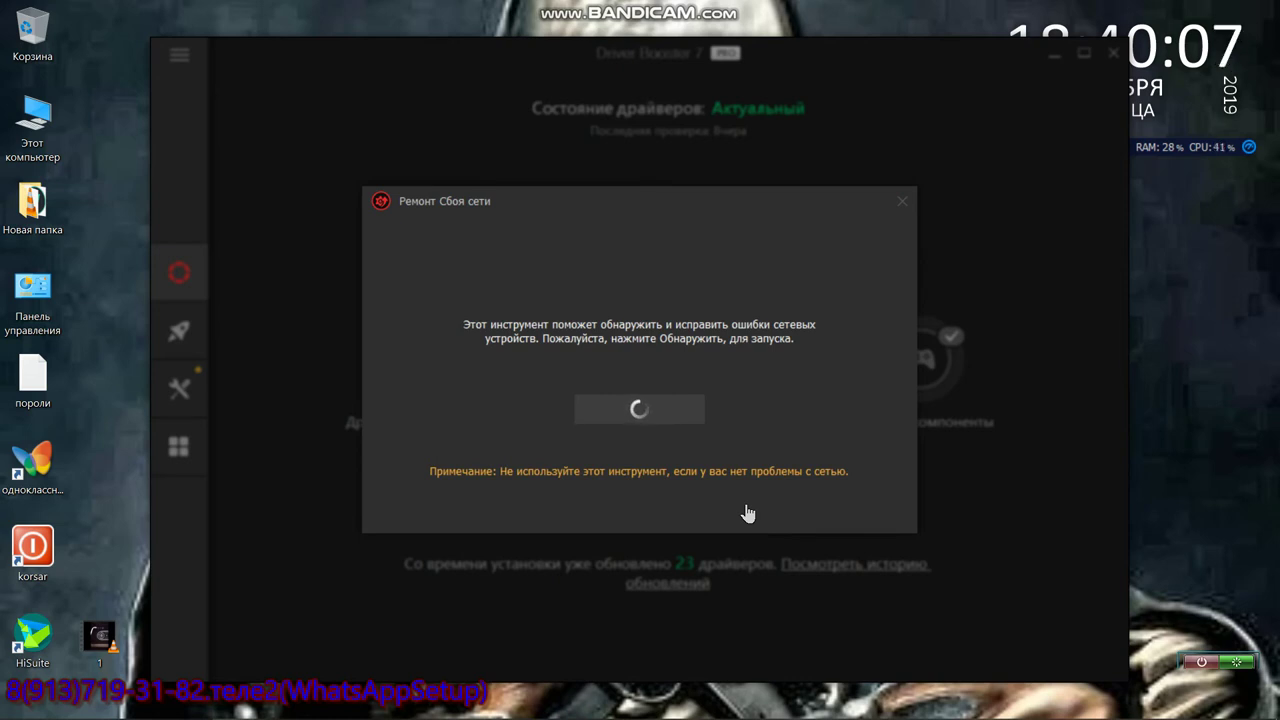
left_click(614, 476)
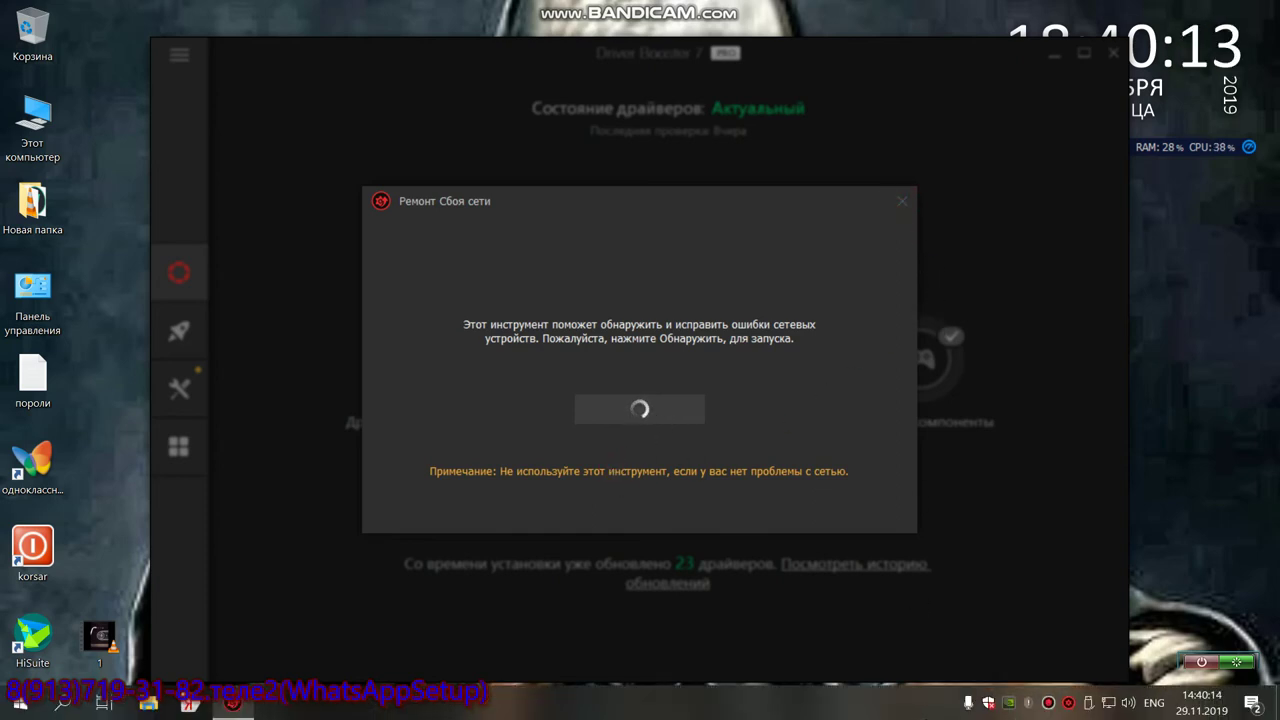
End the Driver Booster process from the desktop performance monitor's RAM process list
left_click(1249, 148)
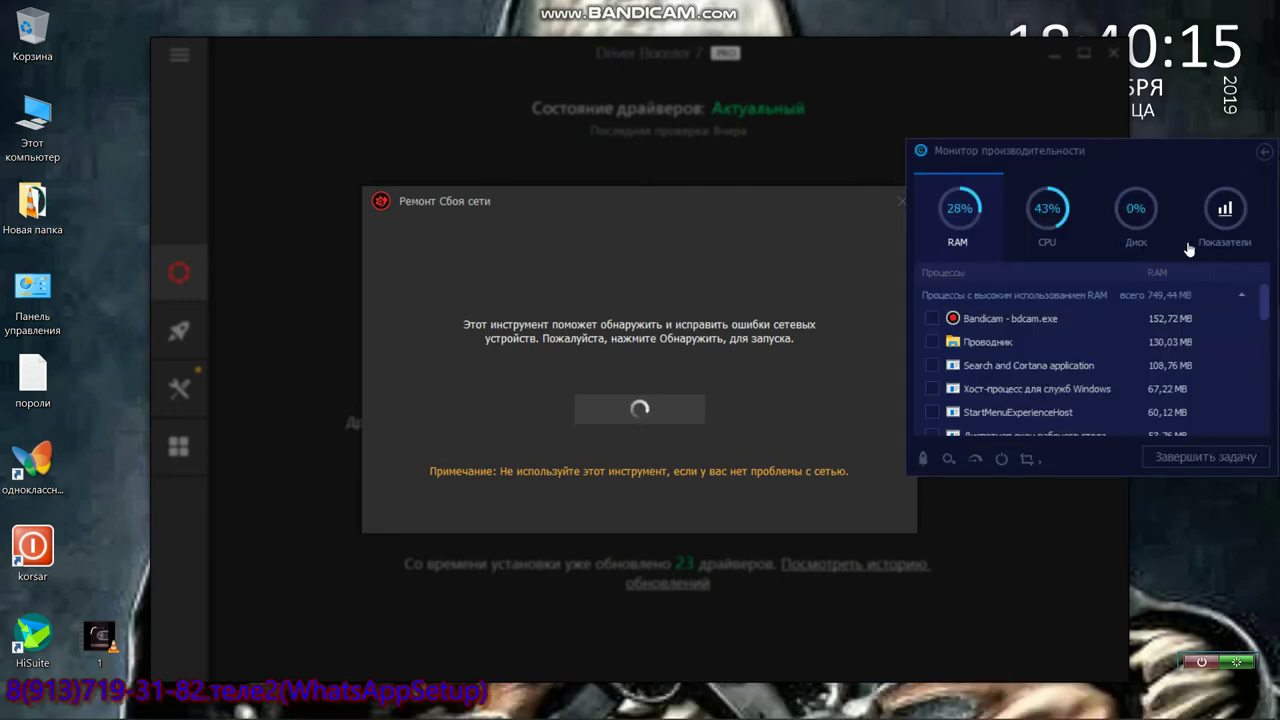
scroll(1140, 365, "down", 3)
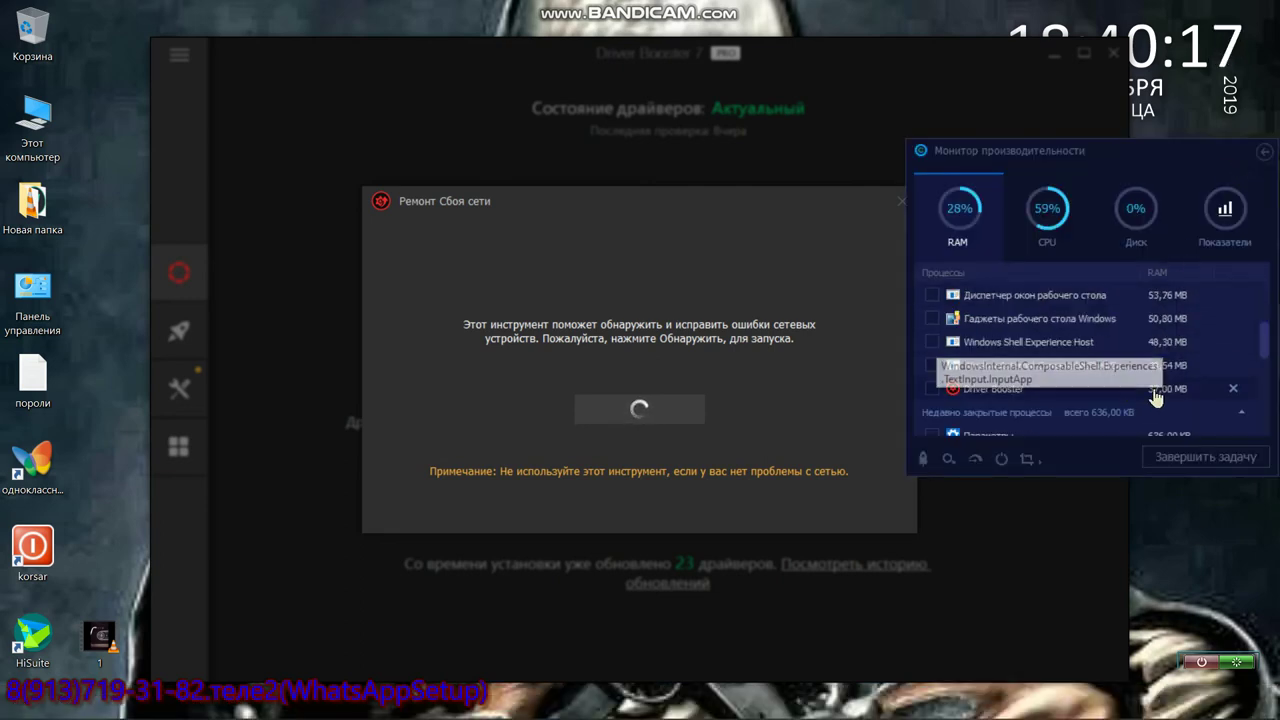
left_click(1230, 389)
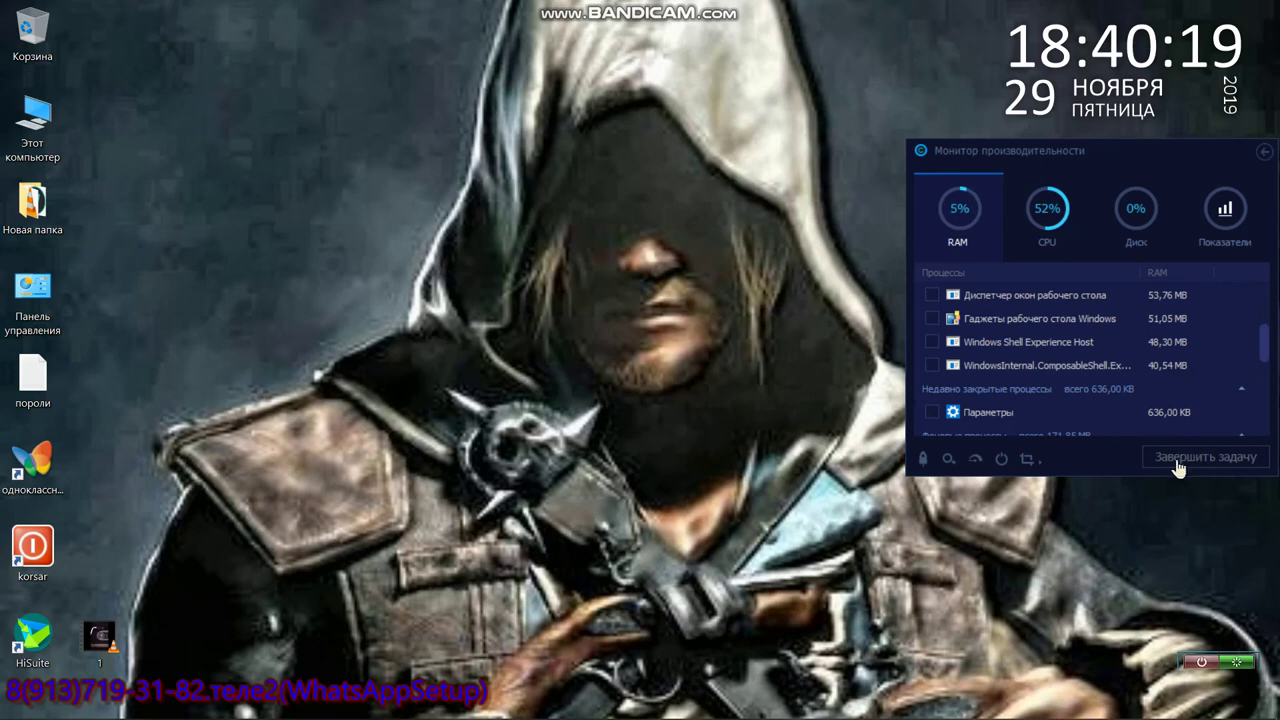
End the Параметры and UninstallerMonitor processes in the performance monitor to free memory
left_click(931, 412)
left_click(1180, 458)
scroll(1150, 405, "down", 3)
scroll(1150, 405, "up", 2)
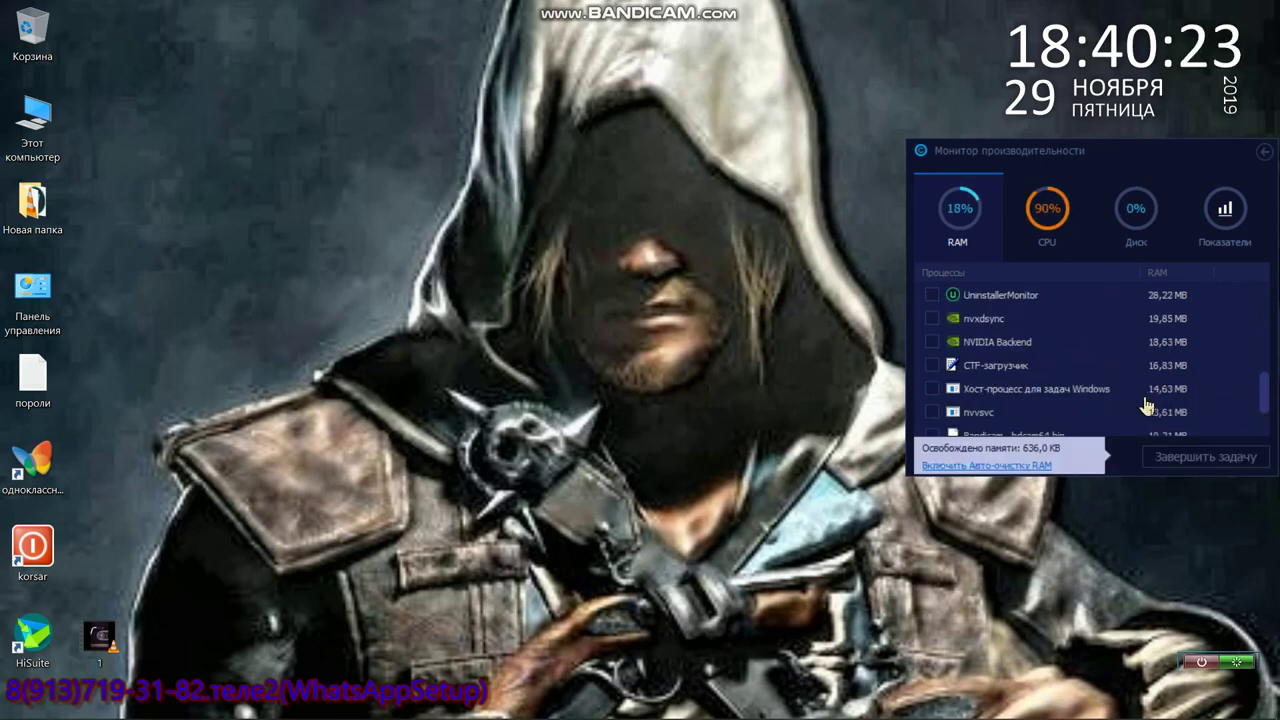
left_click(932, 296)
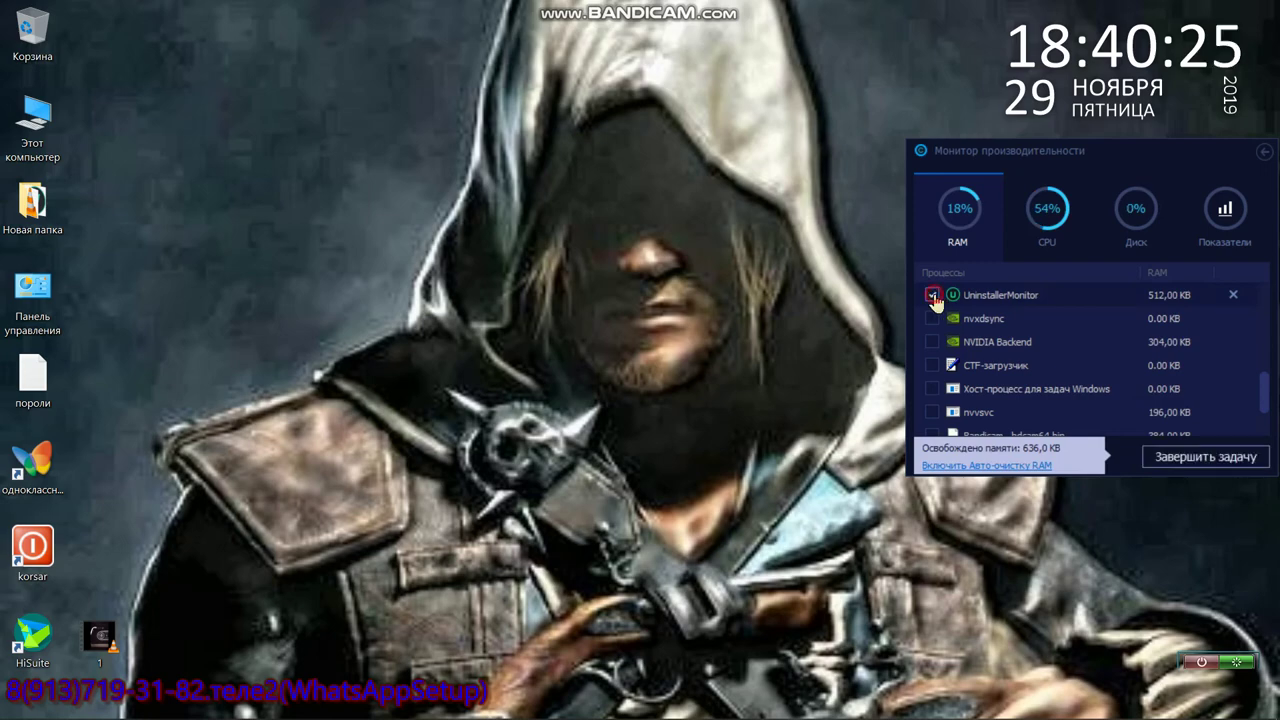
left_click(1182, 458)
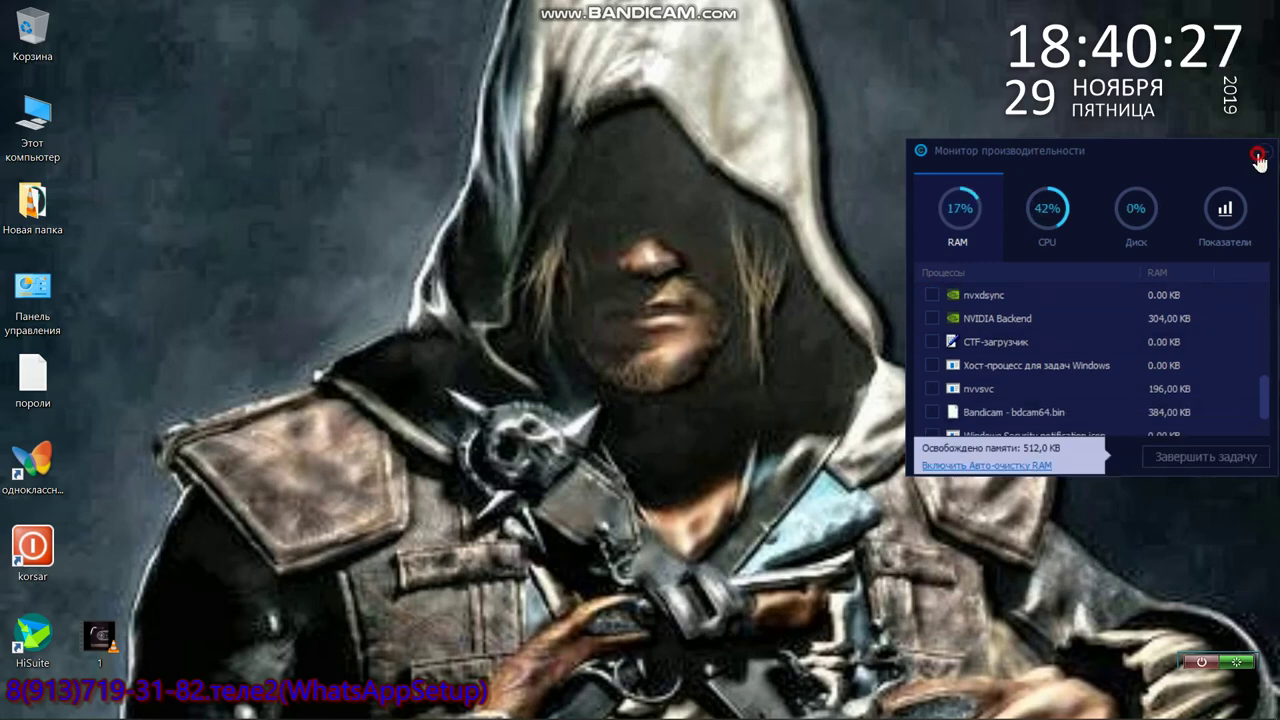
Relaunch Driver Booster from the desktop folder "Новая папка" and scan for outdated drivers and game components
double_click(35, 213)
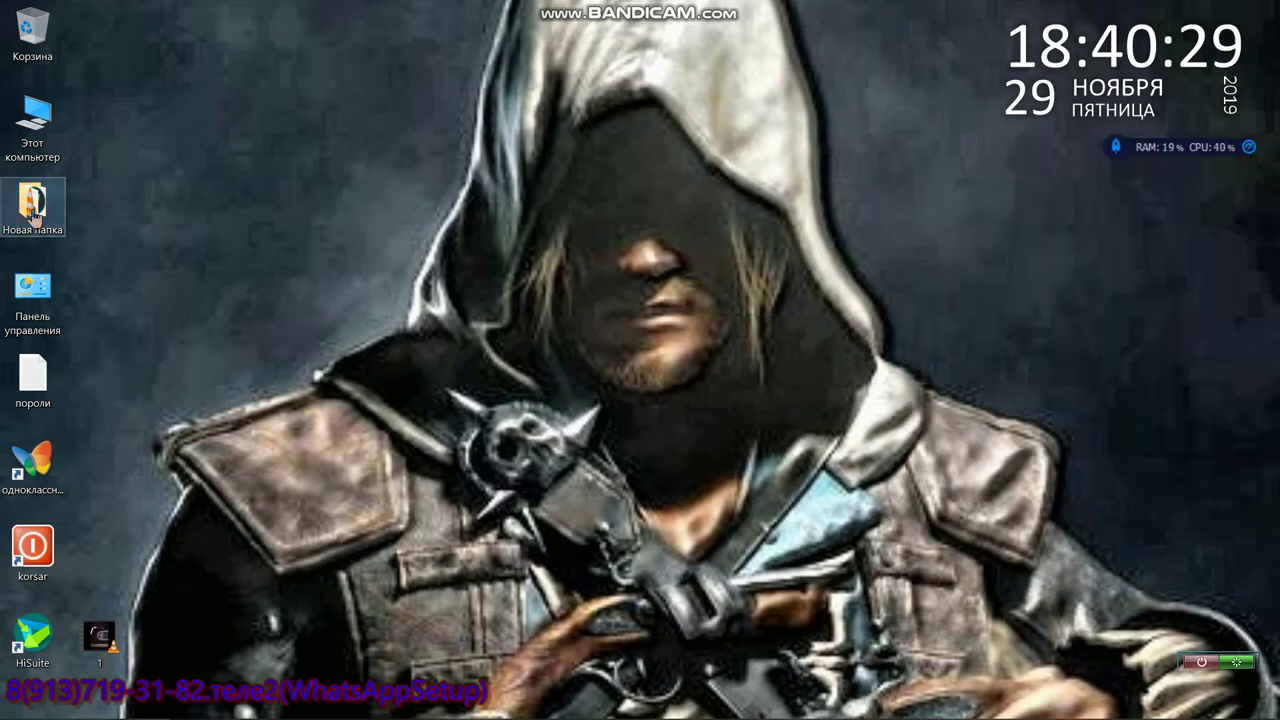
left_click(857, 372)
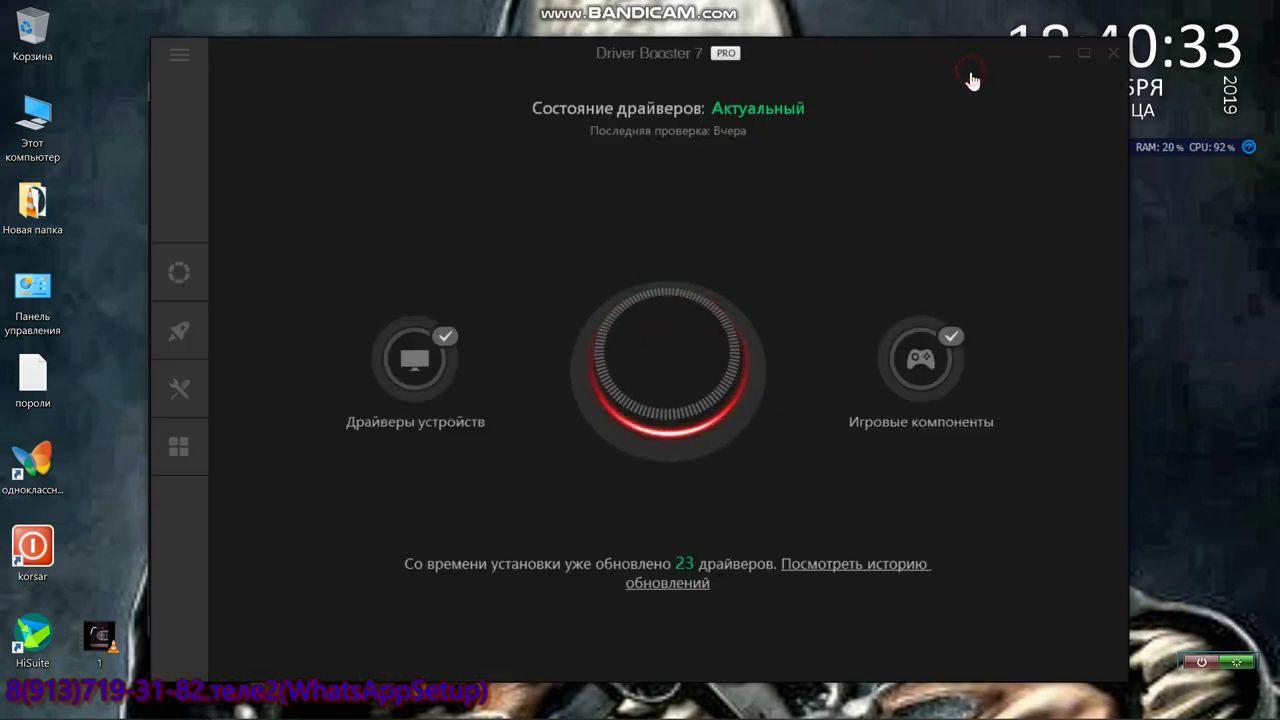
left_click(686, 380)
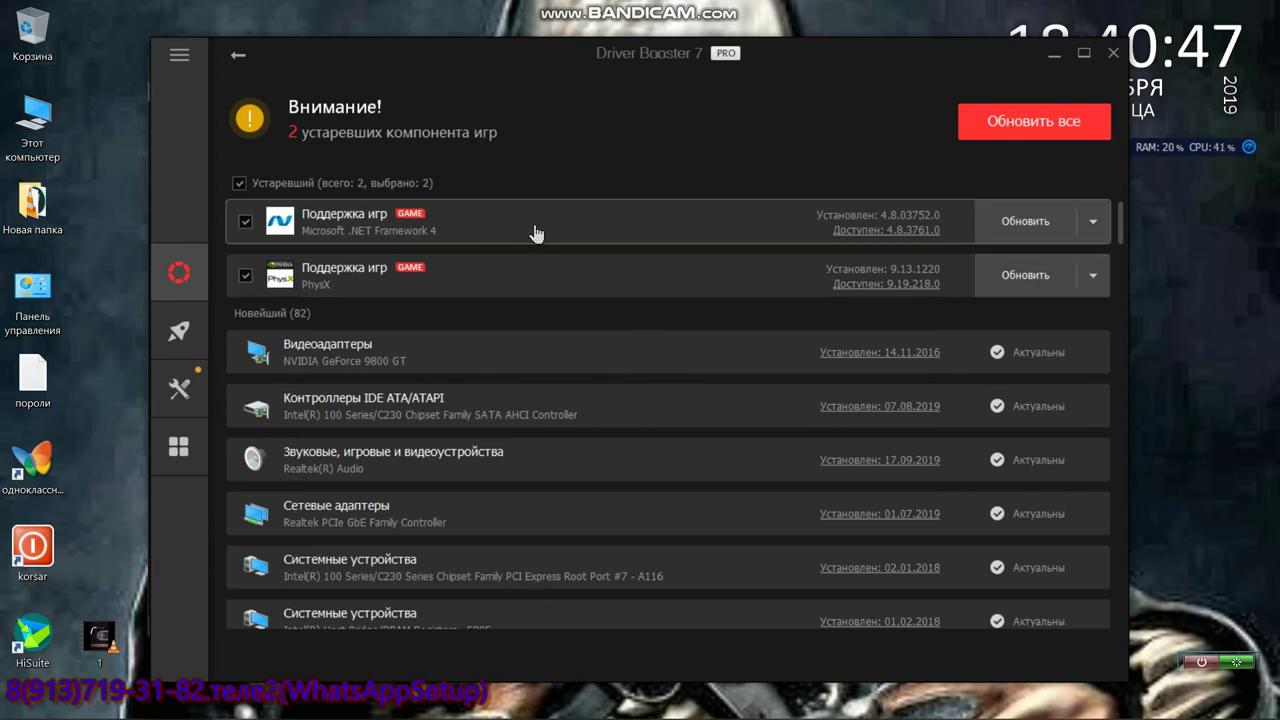
Review the scanned driver list down to the portable devices and game components, and start updating all outdated items, Microsoft .NET Framework 4 and PhysX
scroll(541, 255, "down", 3)
scroll(543, 257, "up", 3)
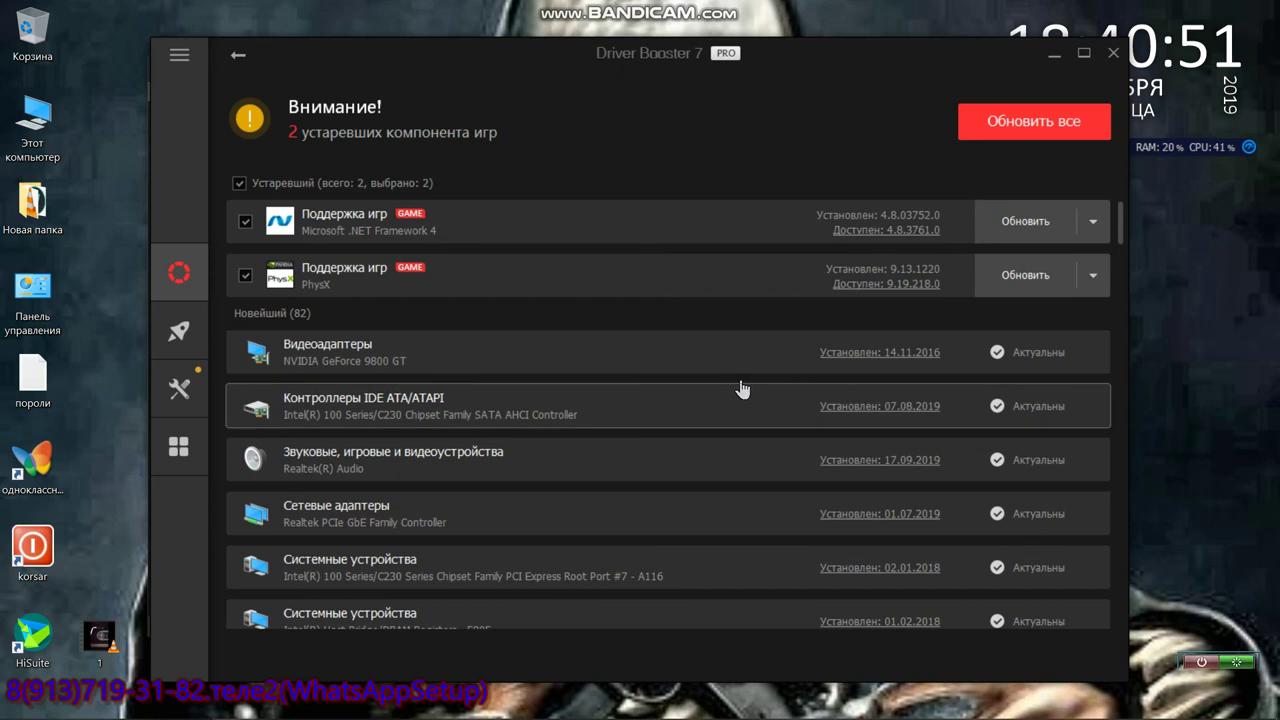
scroll(737, 390, "down", 3)
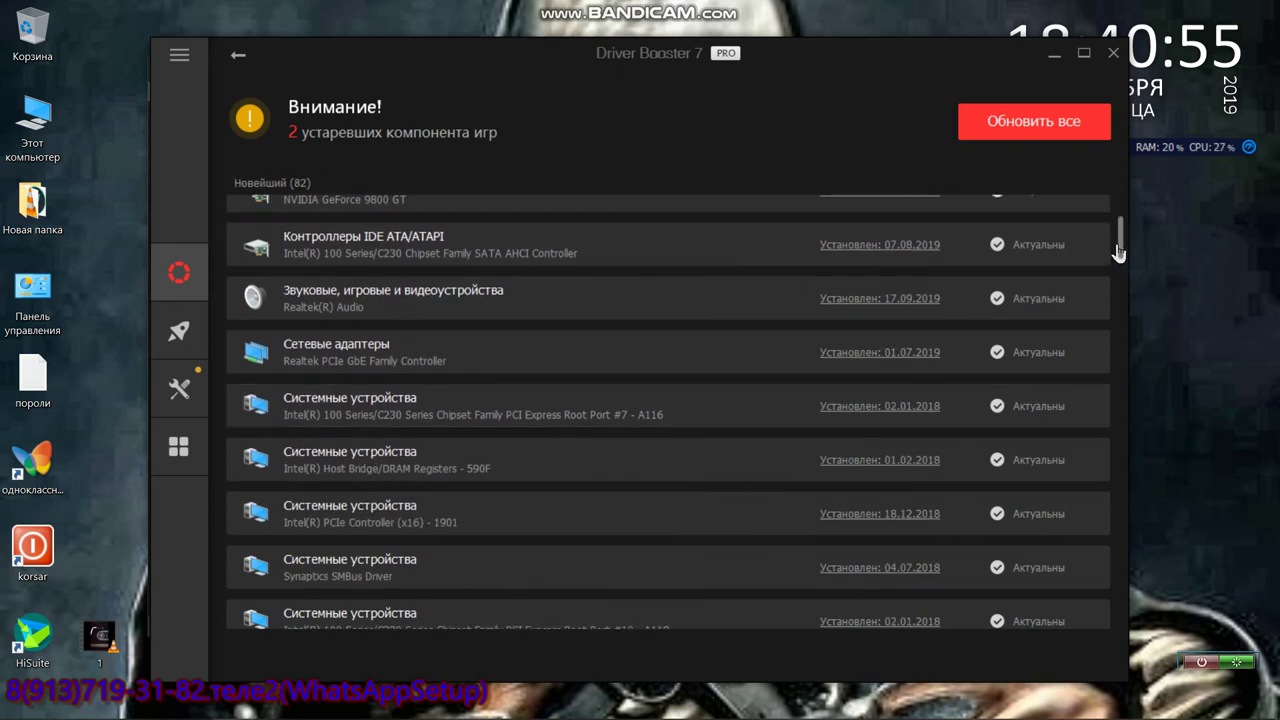
left_click_drag(1118, 253, 1125, 310)
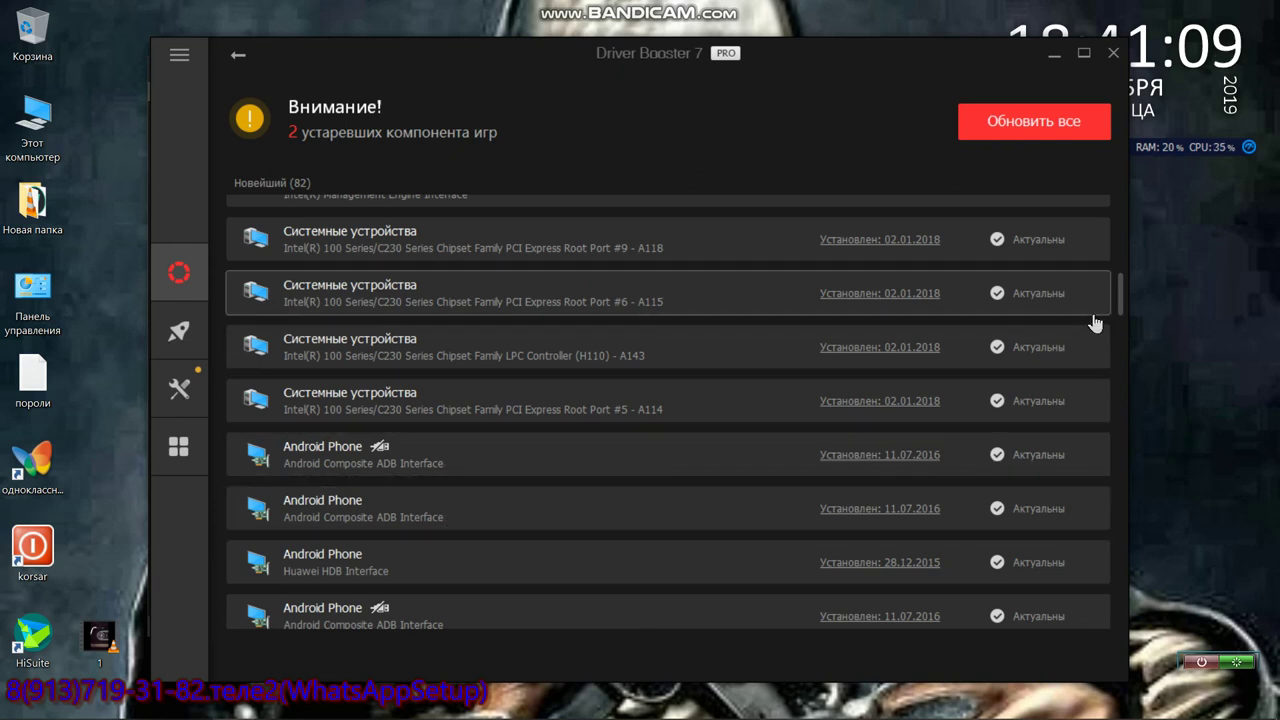
scroll(1118, 316, "down", 1)
left_click_drag(1120, 318, 1146, 585)
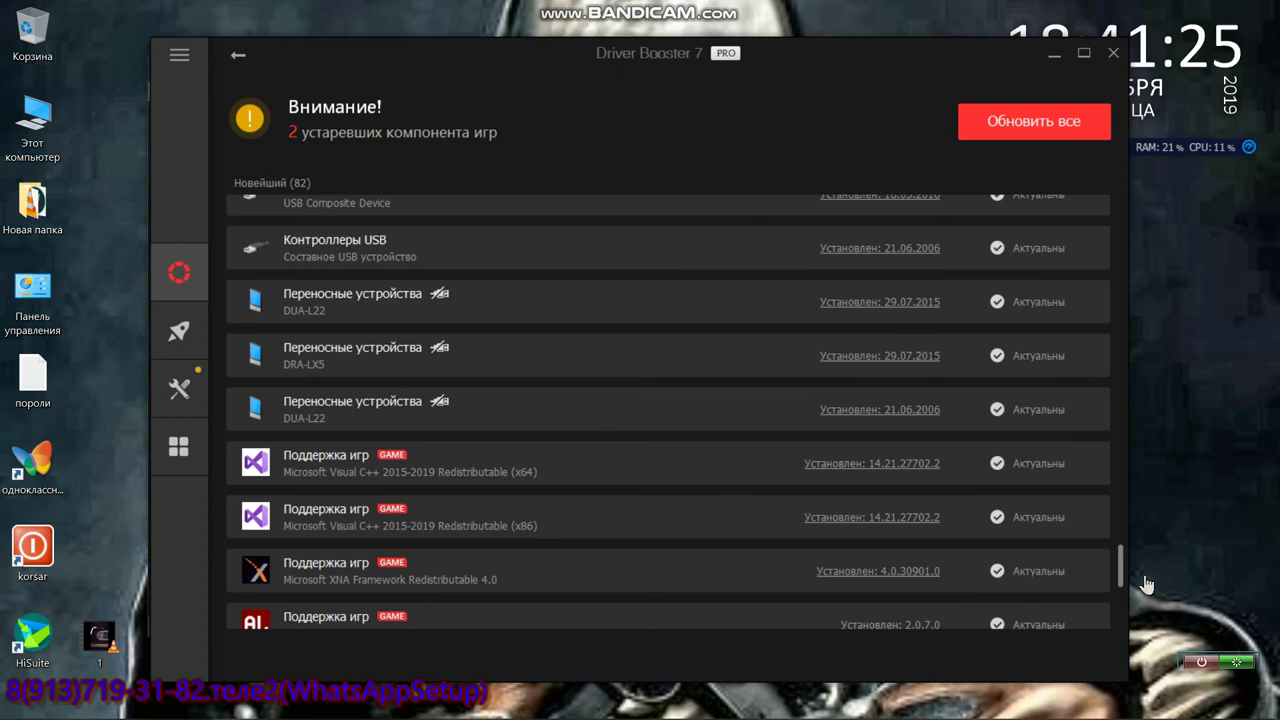
left_click_drag(1146, 585, 1138, 219)
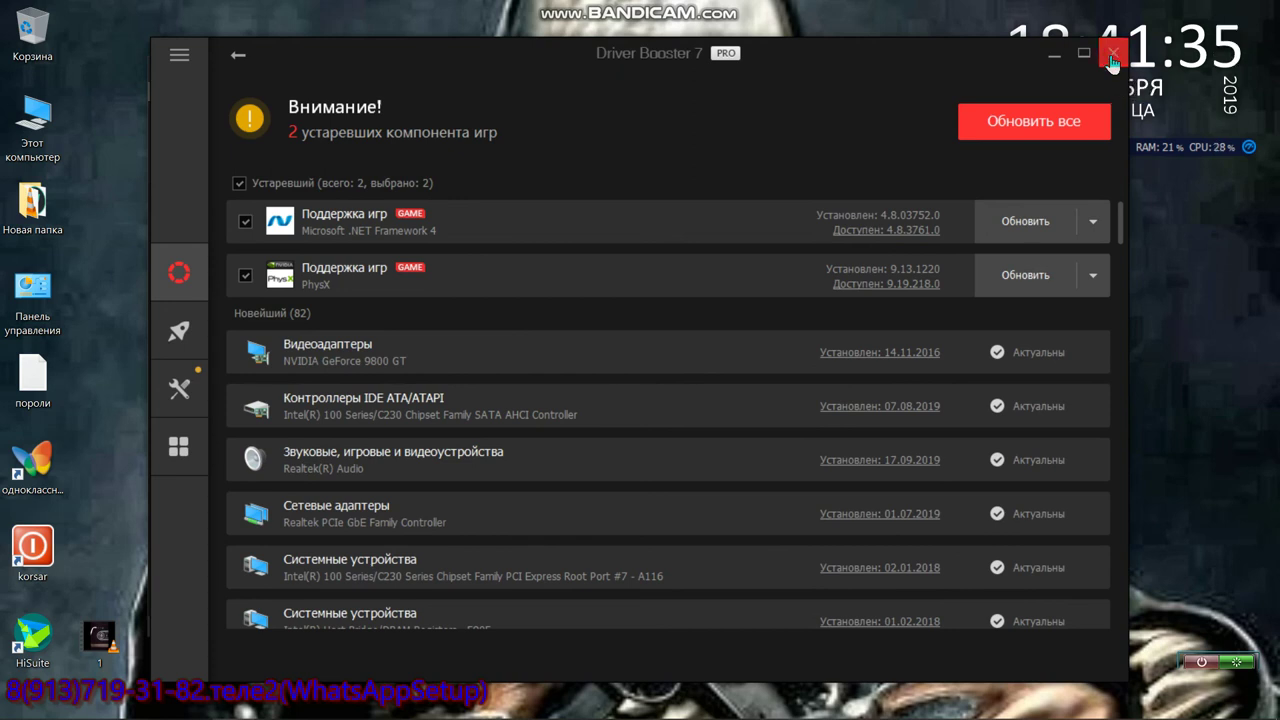
left_click(1012, 124)
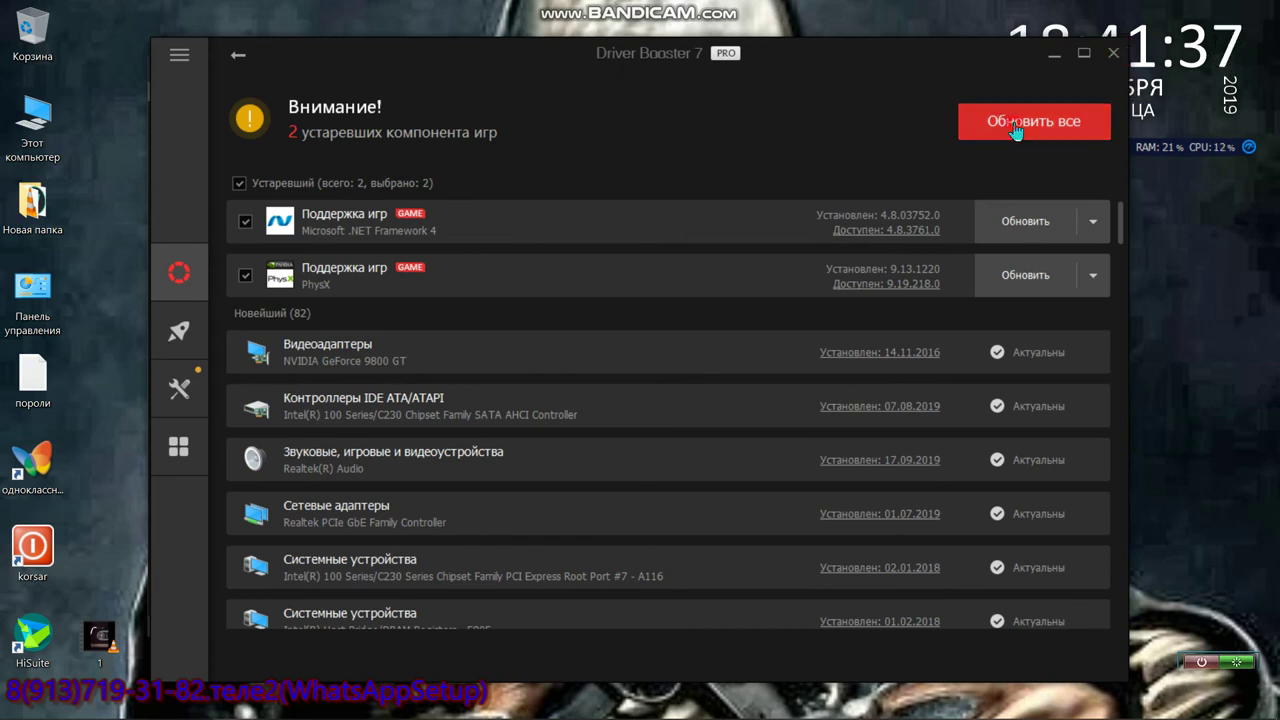